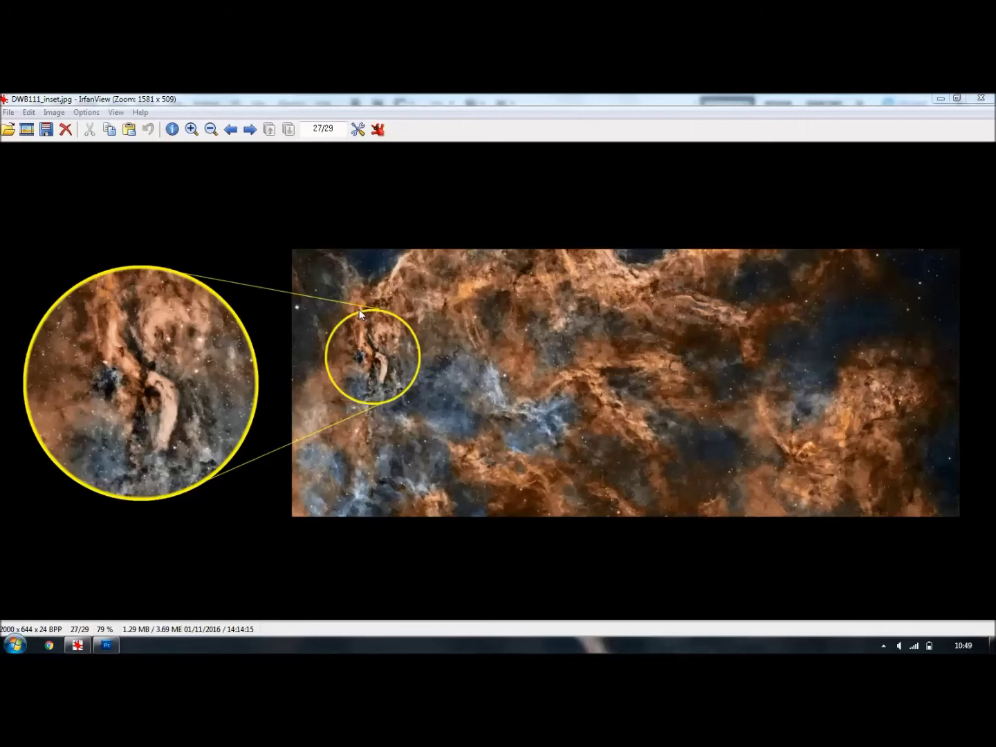
View the next example image, Tadpoles example.jpg, and switch to Photoshop
{"action": "left_click", "coordinate": [250, 130]}
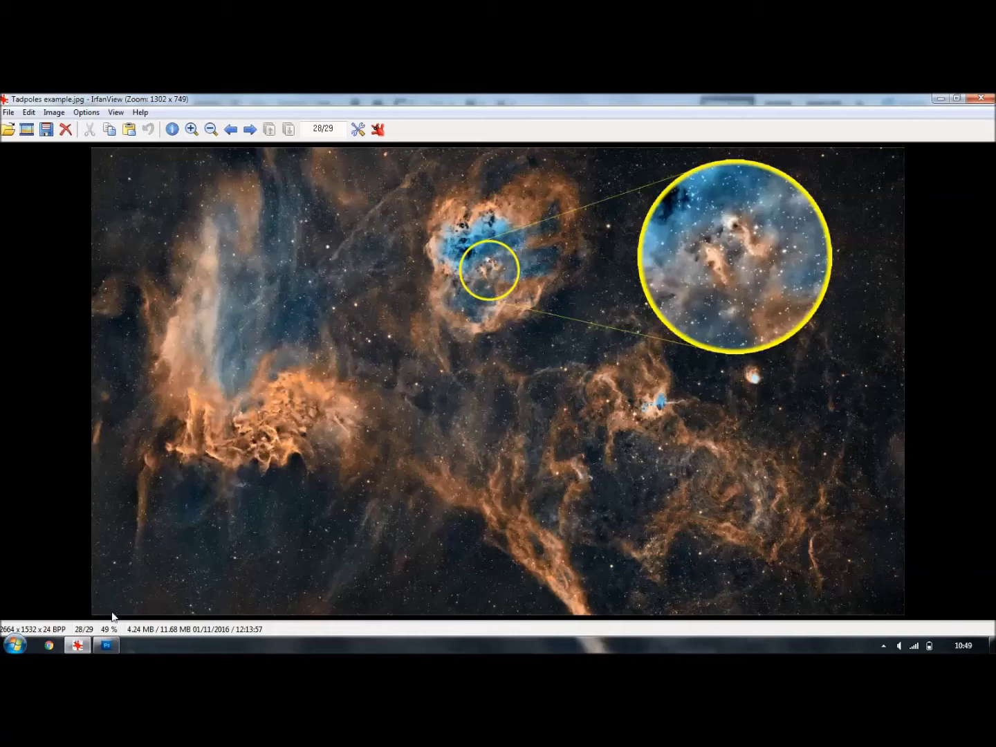
{"action": "left_click", "coordinate": [108, 646]}
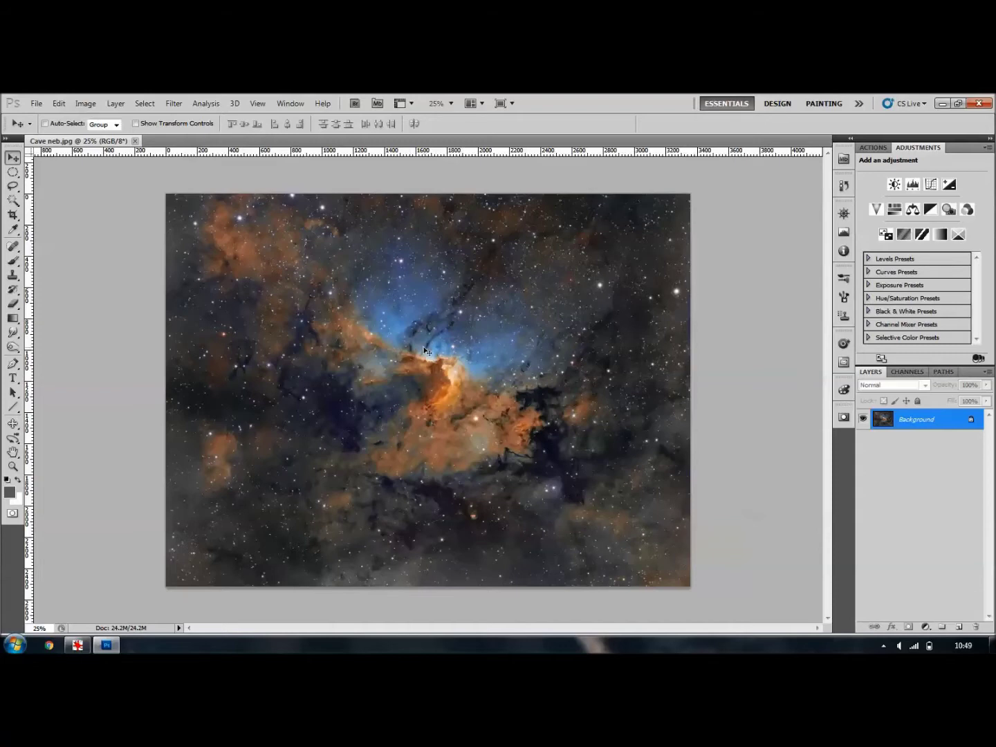
Convert the locked Background layer into a regular layer named "original"
{"action": "double_click", "coordinate": [913, 425]}
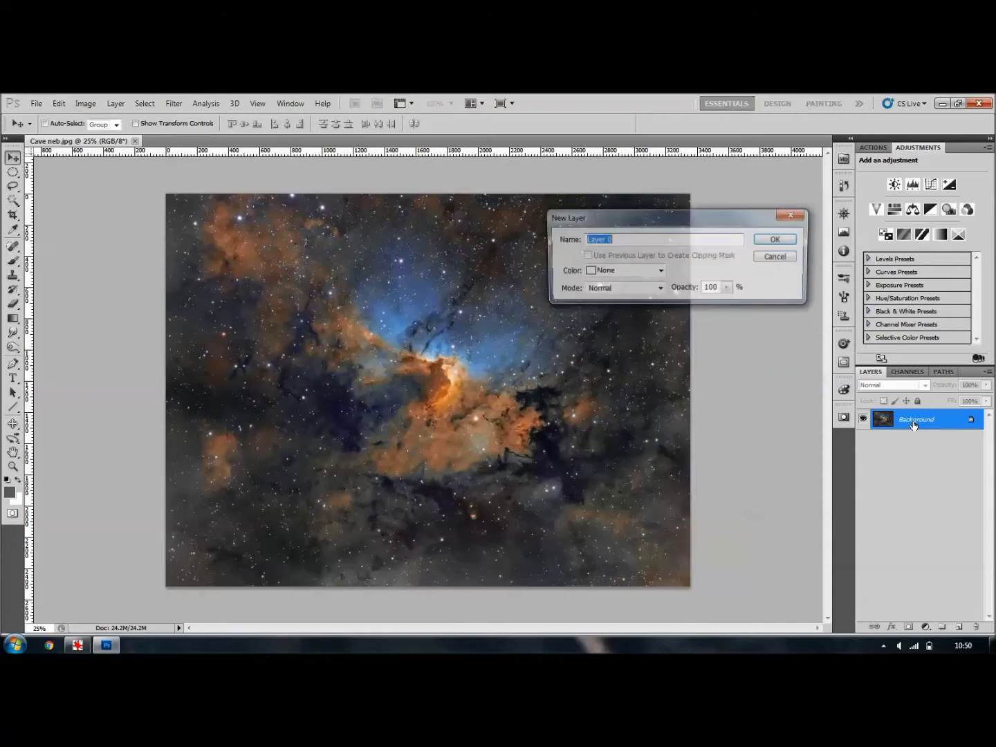
{"action": "type", "text": "orig"}
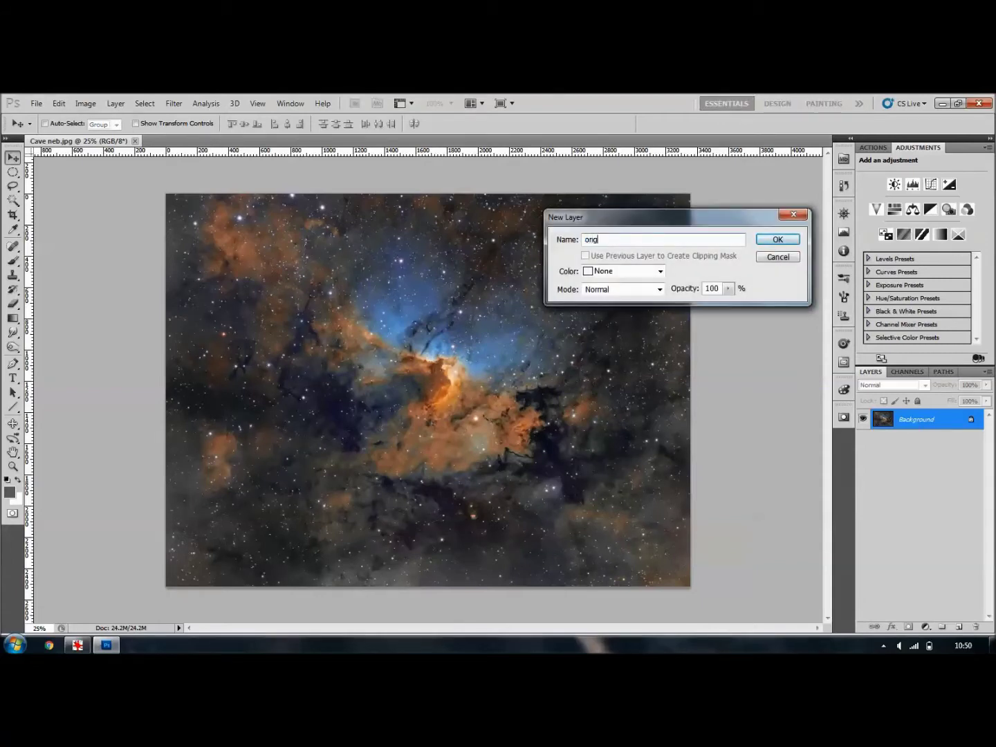
{"action": "type", "text": "inal"}
{"action": "left_click", "coordinate": [779, 239]}
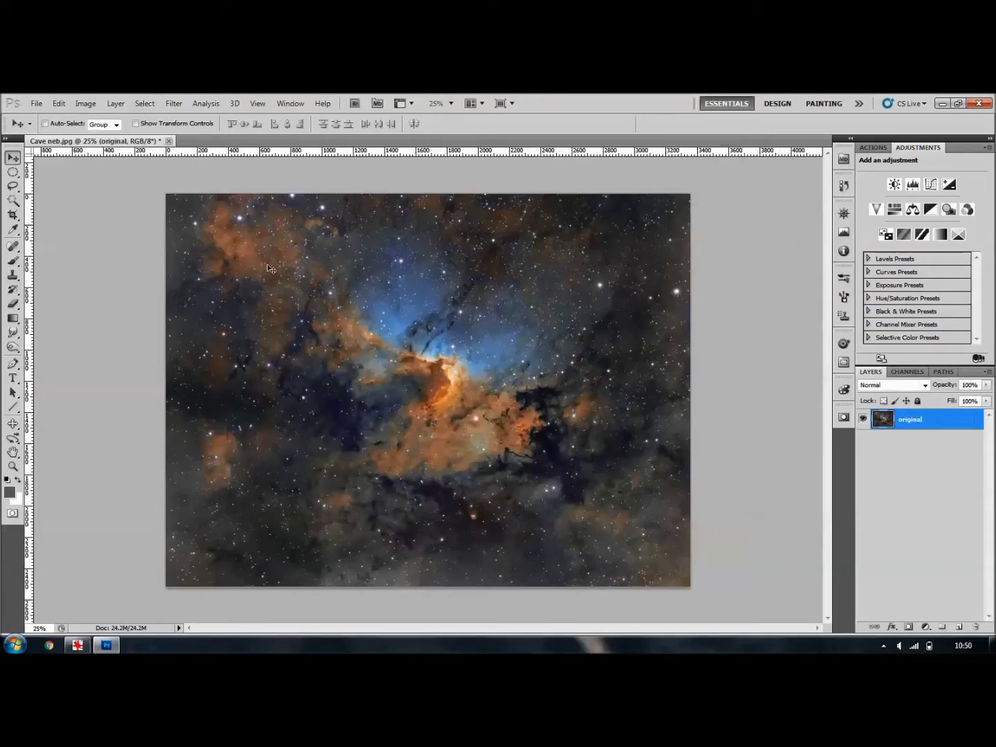
Make a circular selection with the Elliptical Marquee tool and position it around the nebula's bright orange core
{"action": "left_click", "coordinate": [13, 173]}
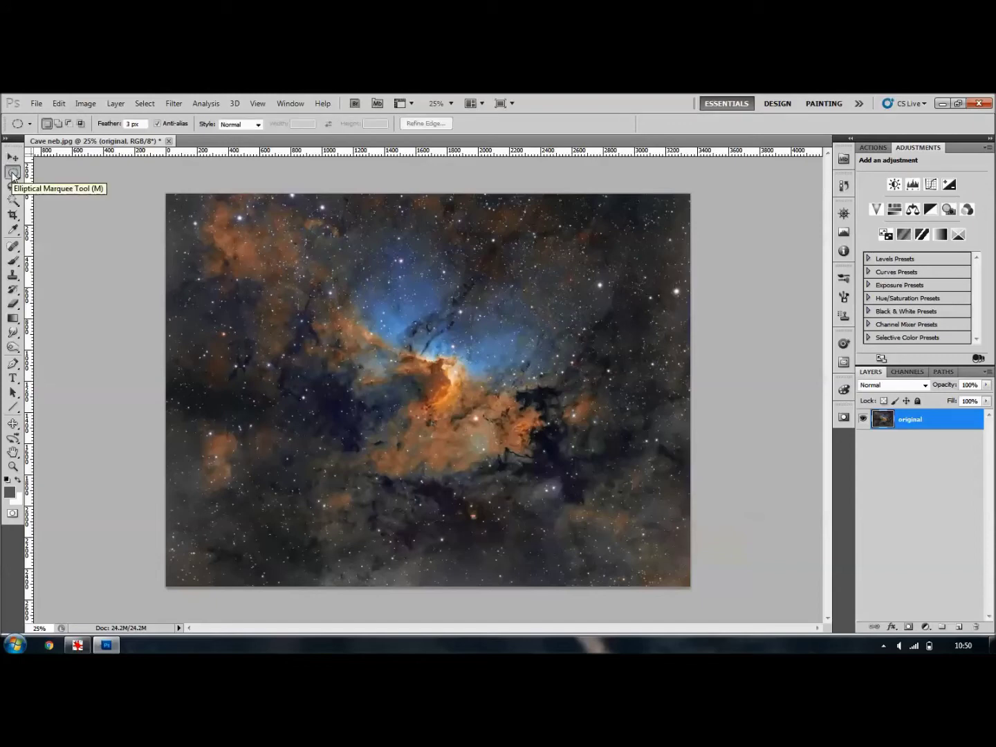
{"action": "right_click", "coordinate": [12, 173]}
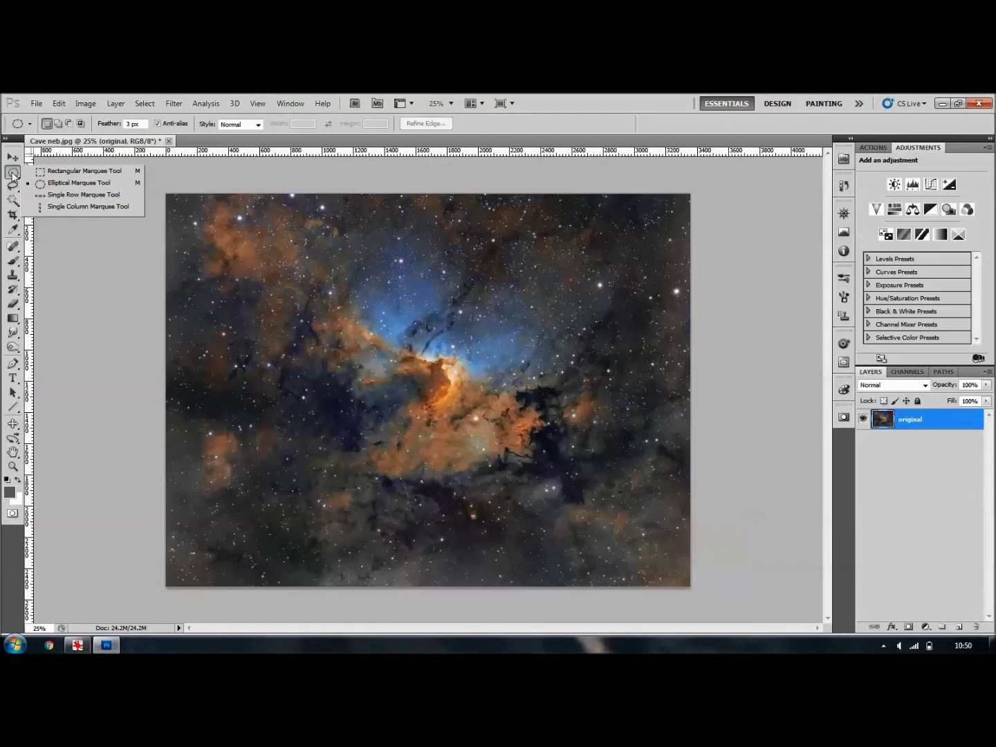
{"action": "left_click", "coordinate": [80, 184]}
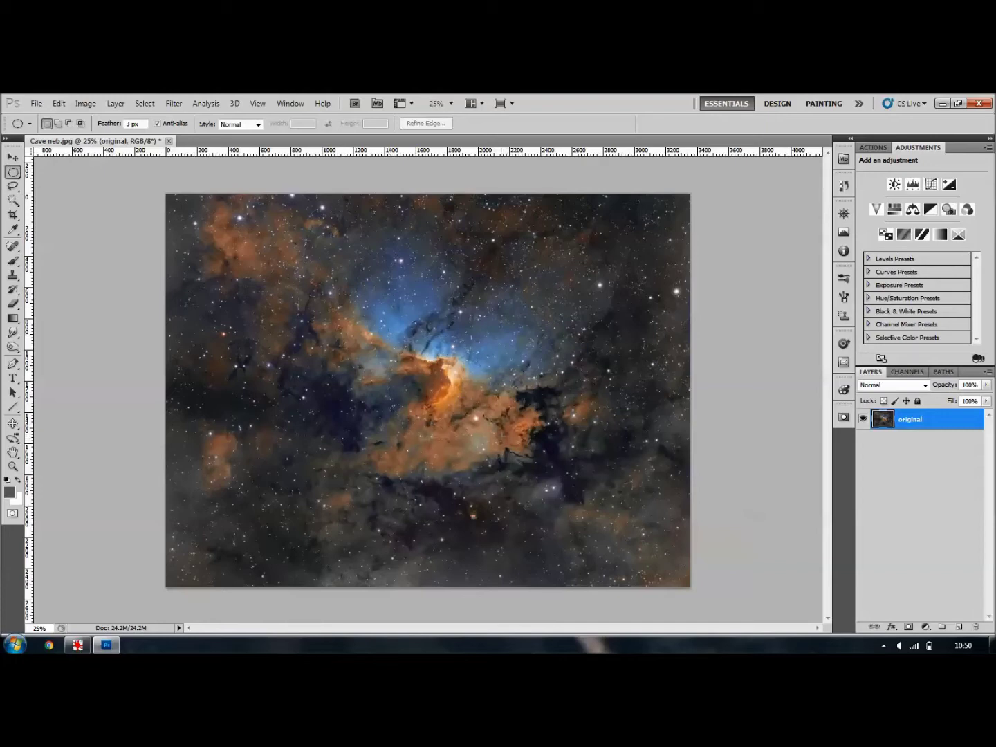
{"action": "key", "text": "ctrl+shift+d"}
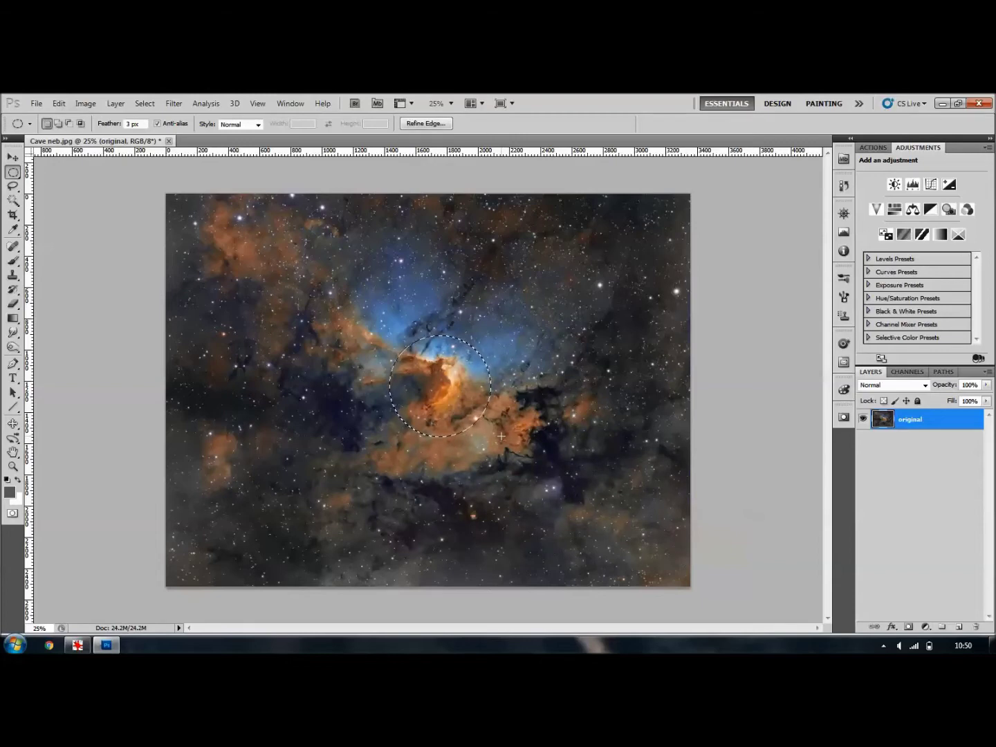
{"action": "left_click_drag", "start_coordinate": [481, 415], "coordinate": [467, 407]}
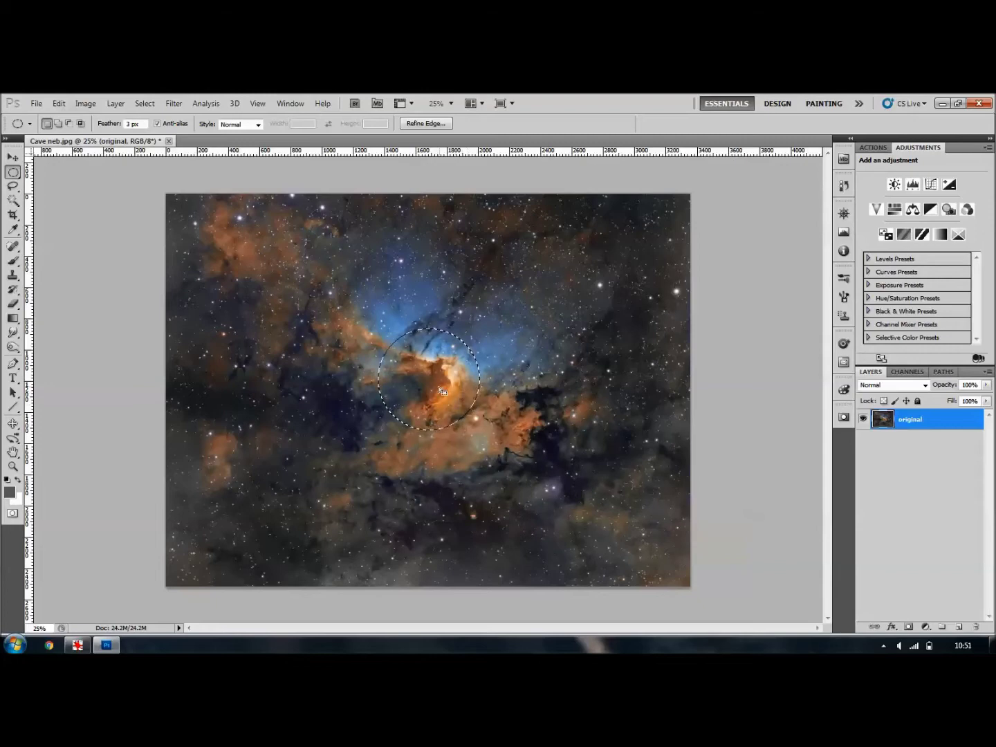
Copy the circular selection to a new layer and name that layer "small detail"
{"action": "right_click", "coordinate": [441, 390]}
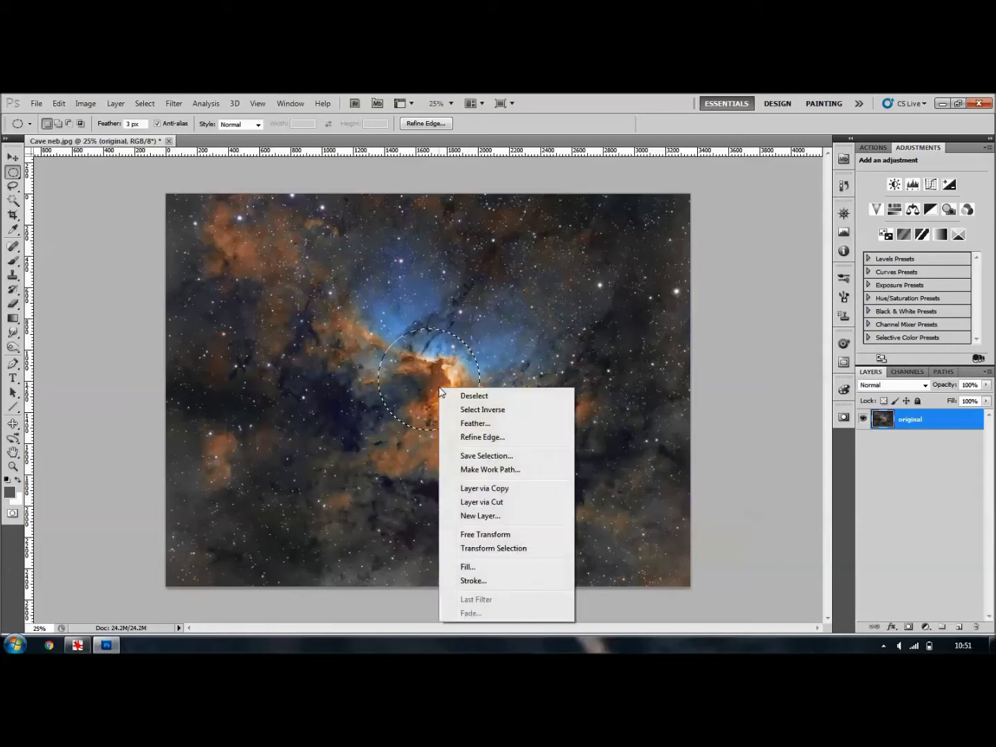
{"action": "left_click", "coordinate": [474, 489]}
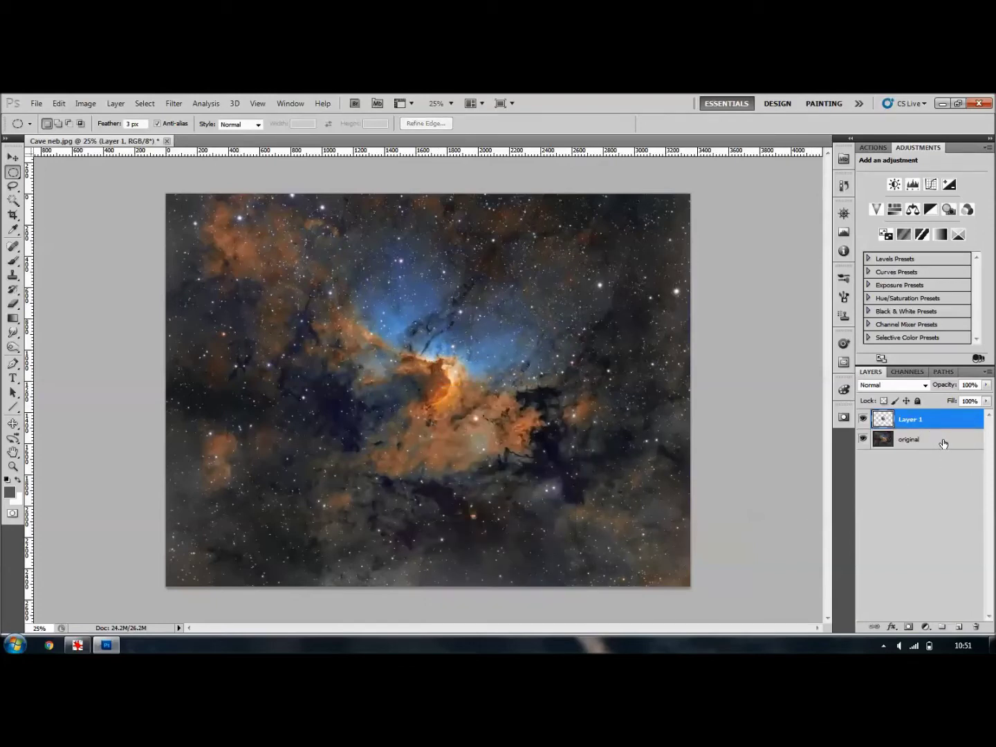
{"action": "double_click", "coordinate": [908, 421]}
{"action": "type", "text": "small saars"}
{"action": "key", "text": "BackSpace"}
{"action": "key", "text": "BackSpace"}
{"action": "key", "text": "BackSpace"}
{"action": "key", "text": "BackSpace"}
{"action": "key", "text": "BackSpace"}
{"action": "type", "text": "etail"}
Duplicate the small detail layer and name the copy "large detail"
{"action": "left_click_drag", "start_coordinate": [954, 422], "coordinate": [960, 626]}
{"action": "double_click", "coordinate": [941, 419]}
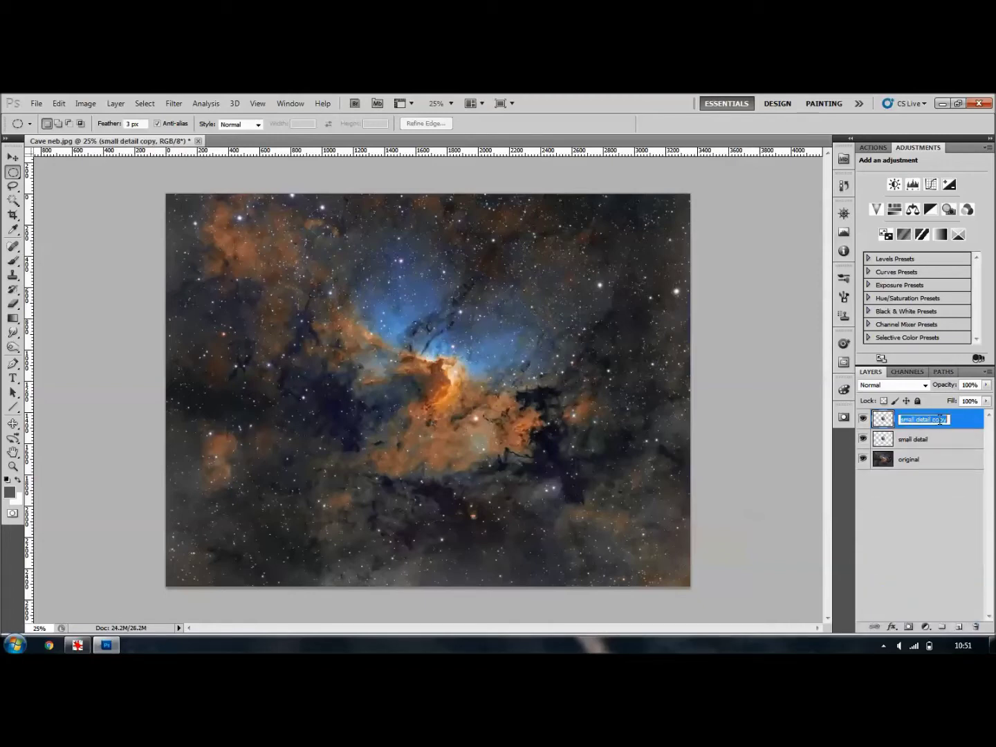
{"action": "type", "text": "large detail"}
Create a layer group beneath the large detail layer and place the small detail and original layers inside it
{"action": "left_click", "coordinate": [943, 628]}
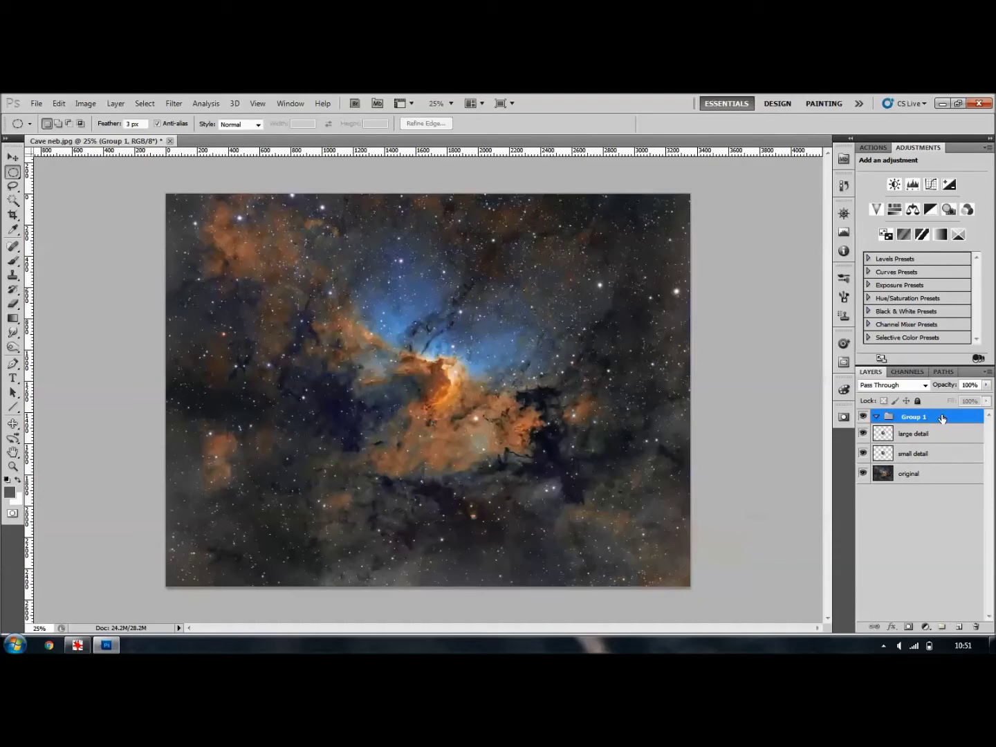
{"action": "left_click_drag", "start_coordinate": [942, 418], "coordinate": [940, 446]}
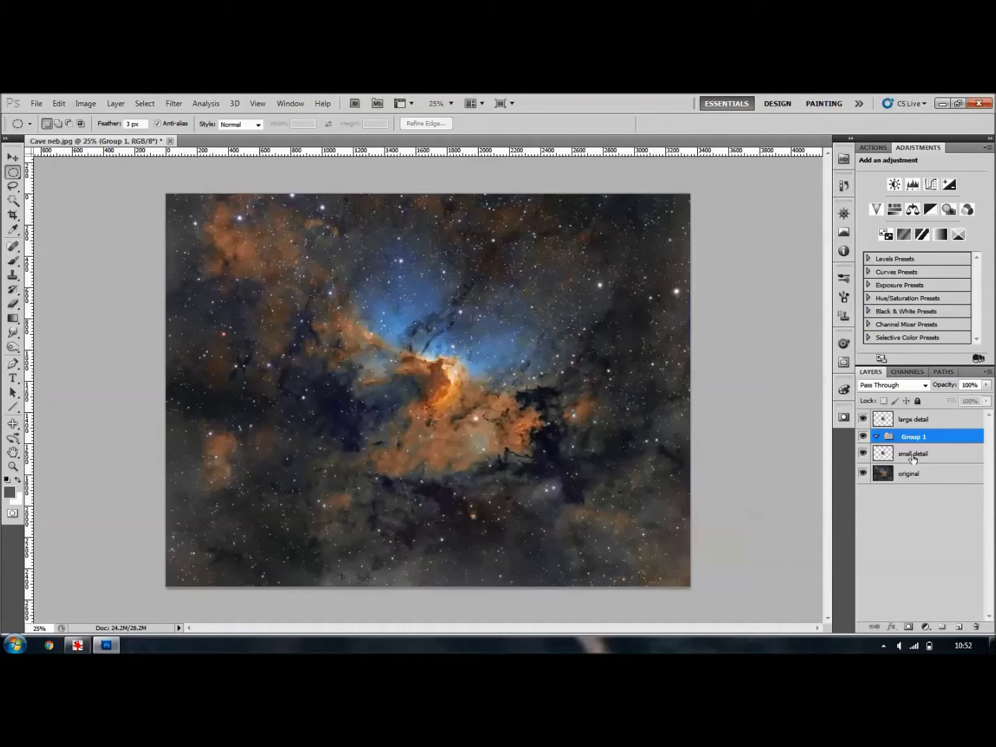
{"action": "left_click", "coordinate": [913, 458]}
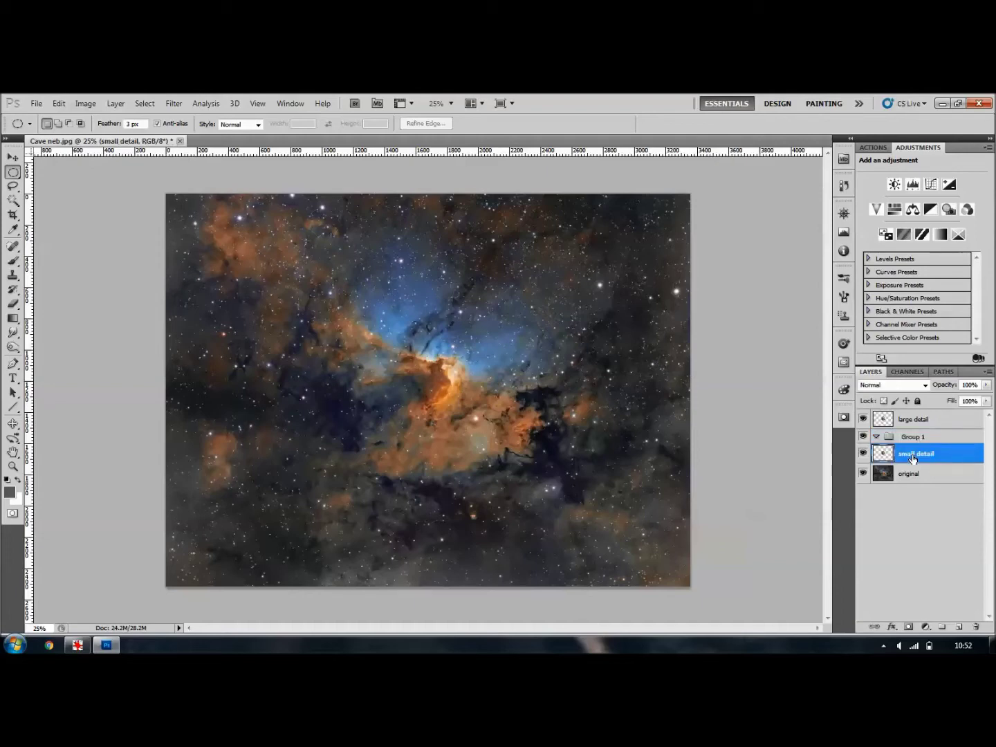
{"action": "left_click_drag", "start_coordinate": [912, 458], "coordinate": [900, 440]}
{"action": "left_click", "coordinate": [887, 477]}
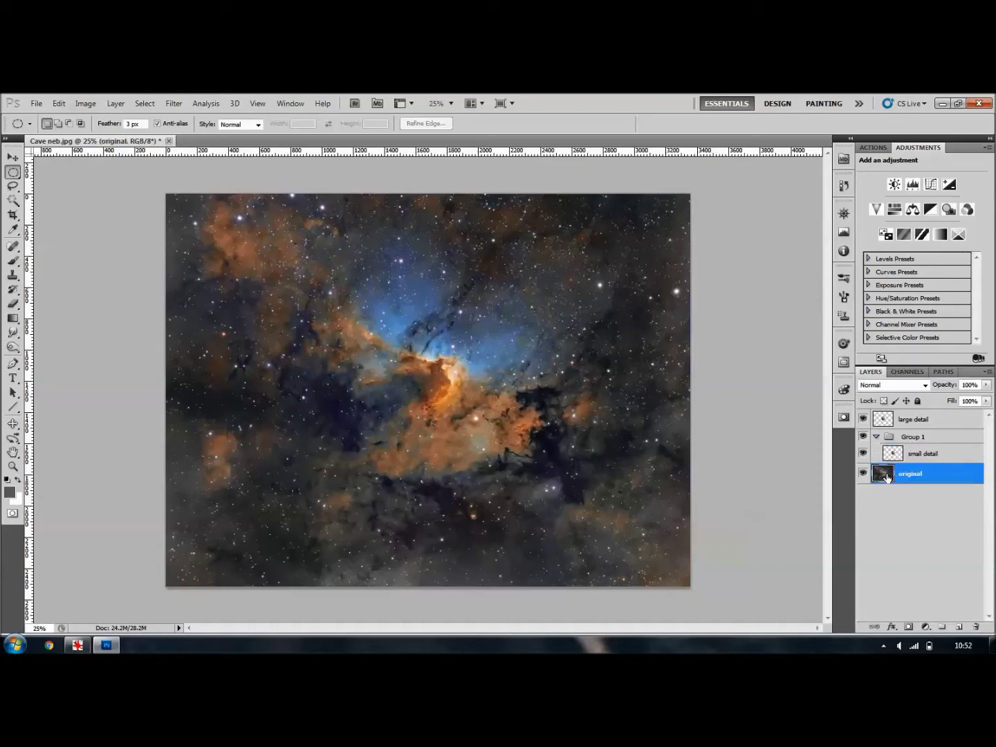
{"action": "left_click_drag", "start_coordinate": [911, 476], "coordinate": [920, 440]}
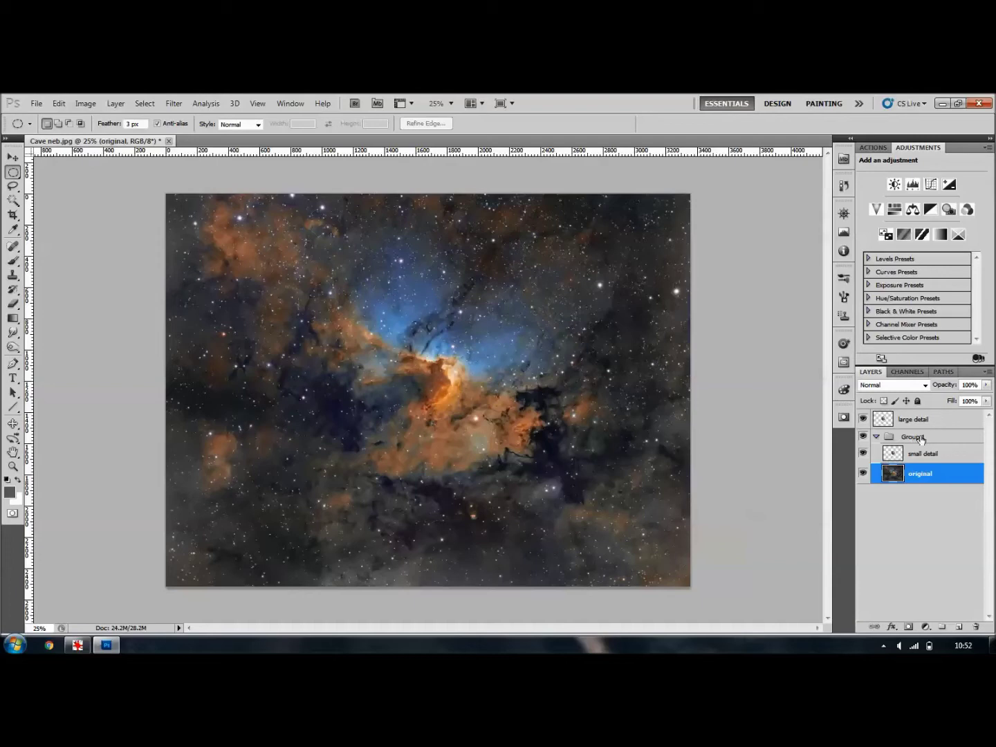
Start a Scale transform on Group 1 with its width and height linked
{"action": "left_click", "coordinate": [921, 439]}
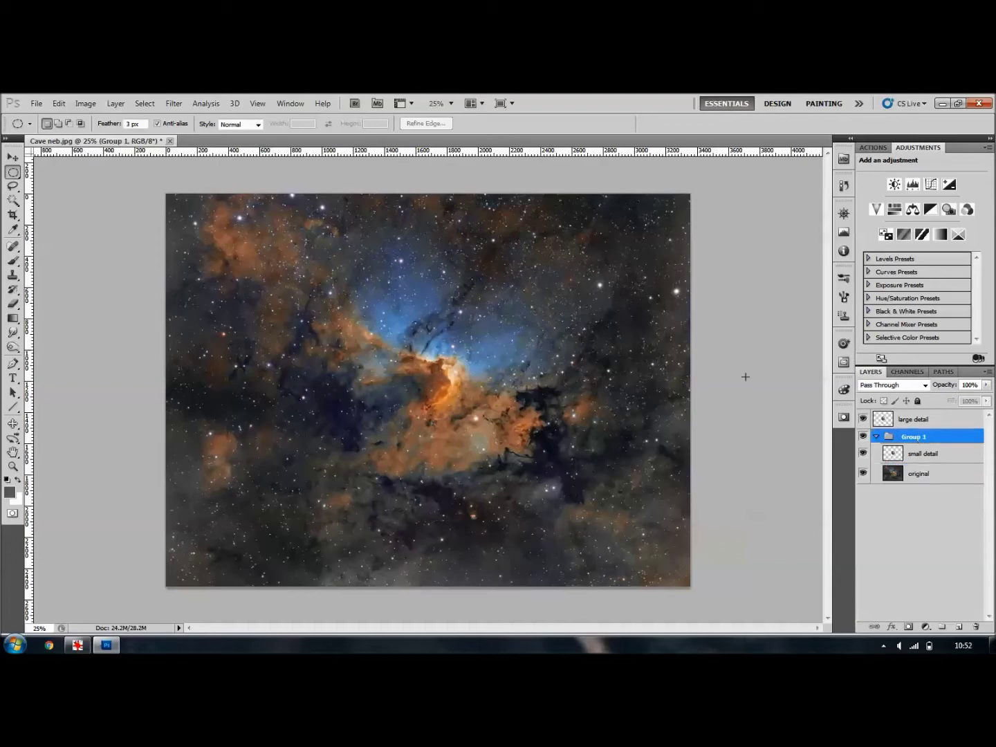
{"action": "left_click", "coordinate": [60, 103]}
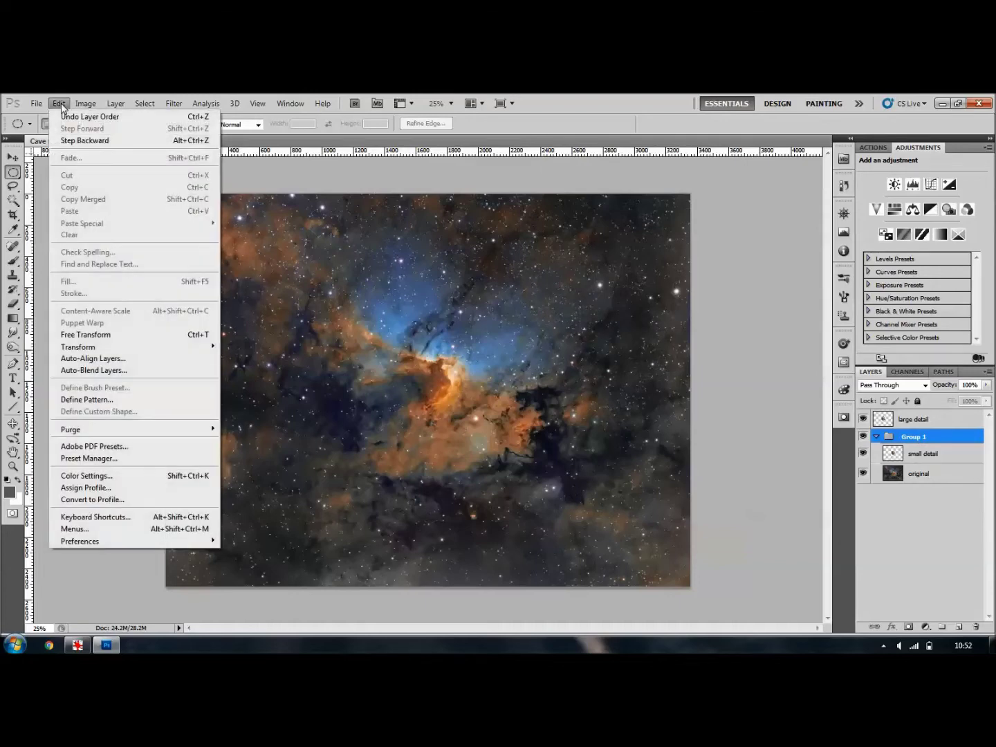
{"action": "mouse_move", "coordinate": [130, 350]}
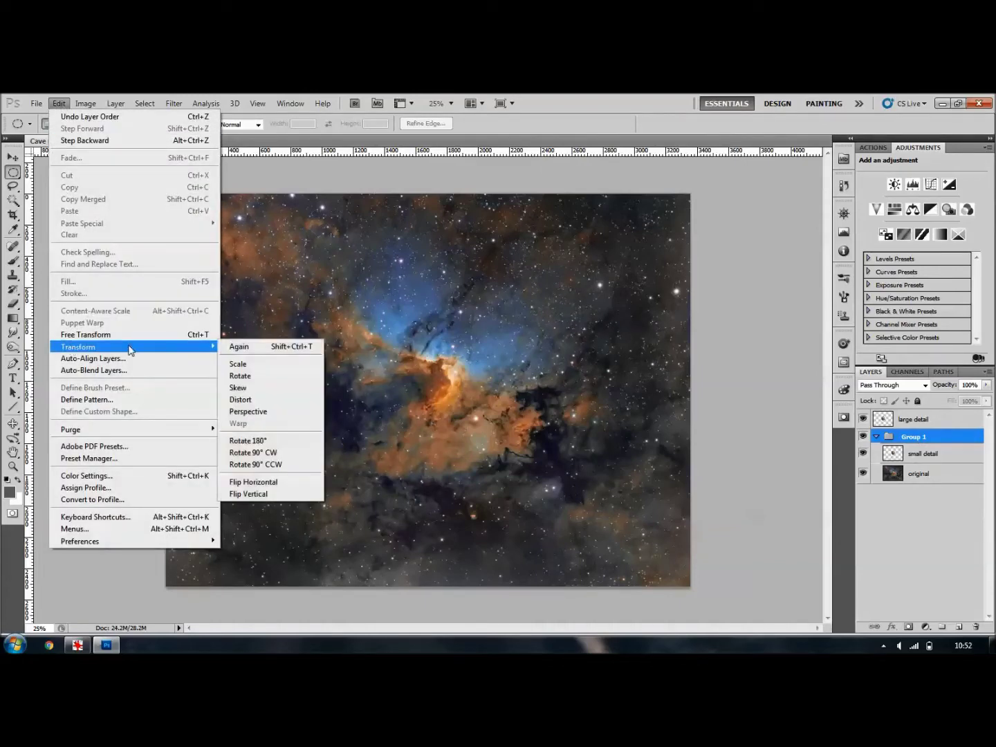
{"action": "left_click", "coordinate": [244, 364]}
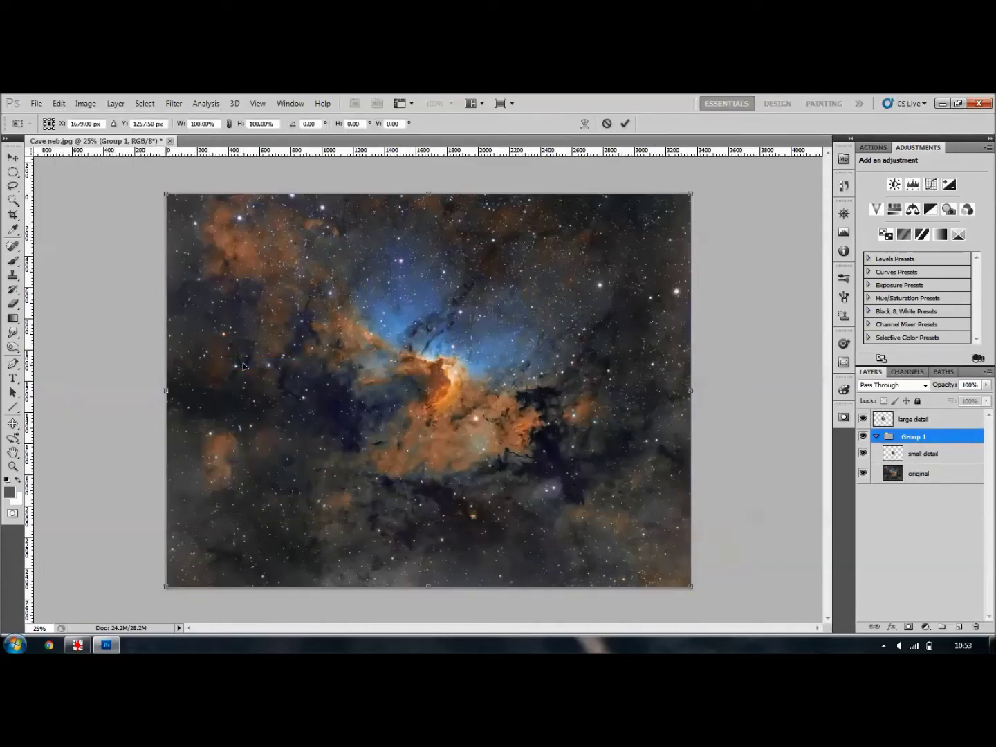
{"action": "left_click", "coordinate": [229, 125]}
{"action": "left_click", "coordinate": [230, 124]}
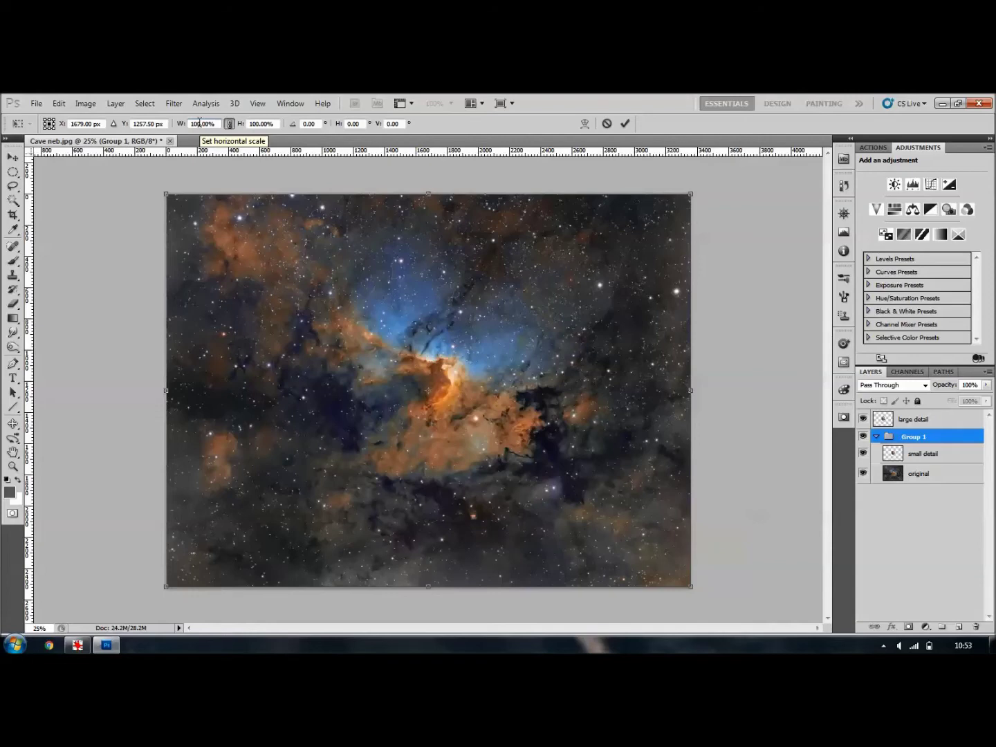
{"action": "double_click", "coordinate": [199, 123]}
{"action": "type", "text": "0"}
{"action": "key", "text": "Return"}
{"action": "double_click", "coordinate": [198, 123]}
{"action": "type", "text": "100%"}
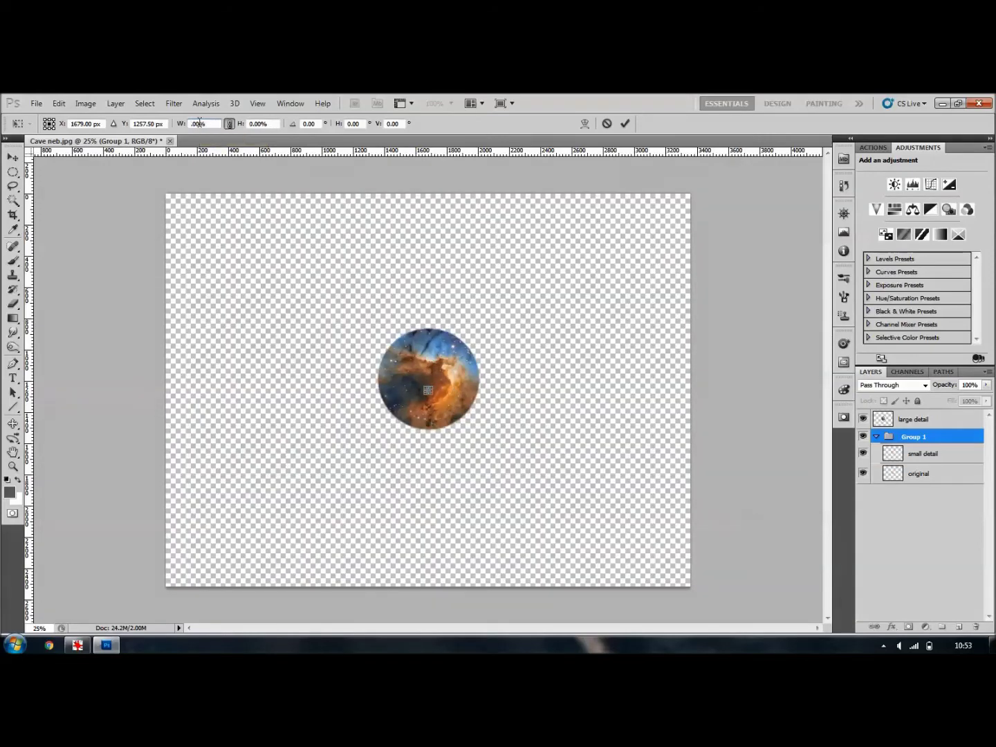
{"action": "key", "text": "Return"}
Scale Group 1 to 50% in width and height and apply the transformation
{"action": "left_click", "coordinate": [199, 122]}
{"action": "double_click", "coordinate": [198, 122]}
{"action": "type", "text": "50"}
{"action": "key", "text": "Return"}
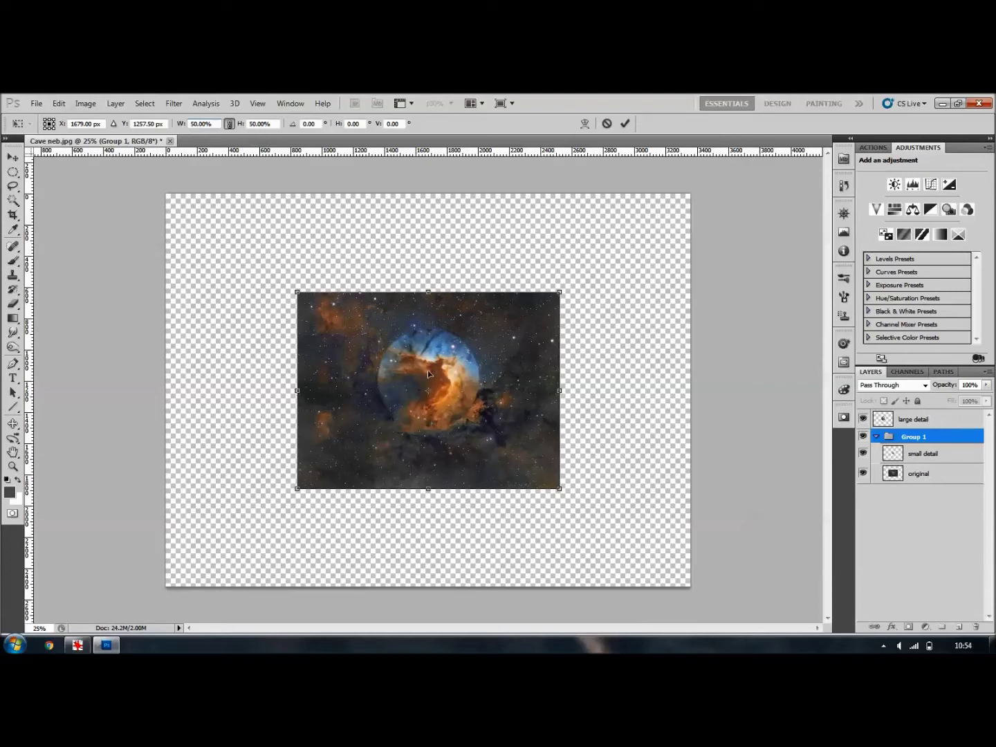
{"action": "left_click", "coordinate": [15, 159]}
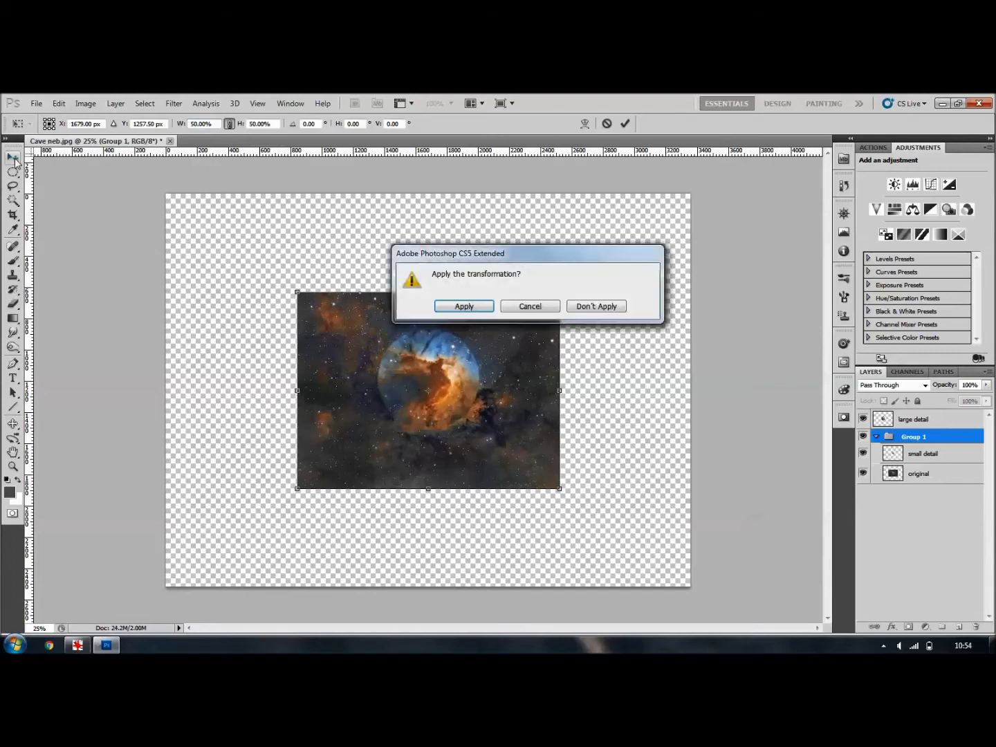
{"action": "left_click", "coordinate": [452, 307]}
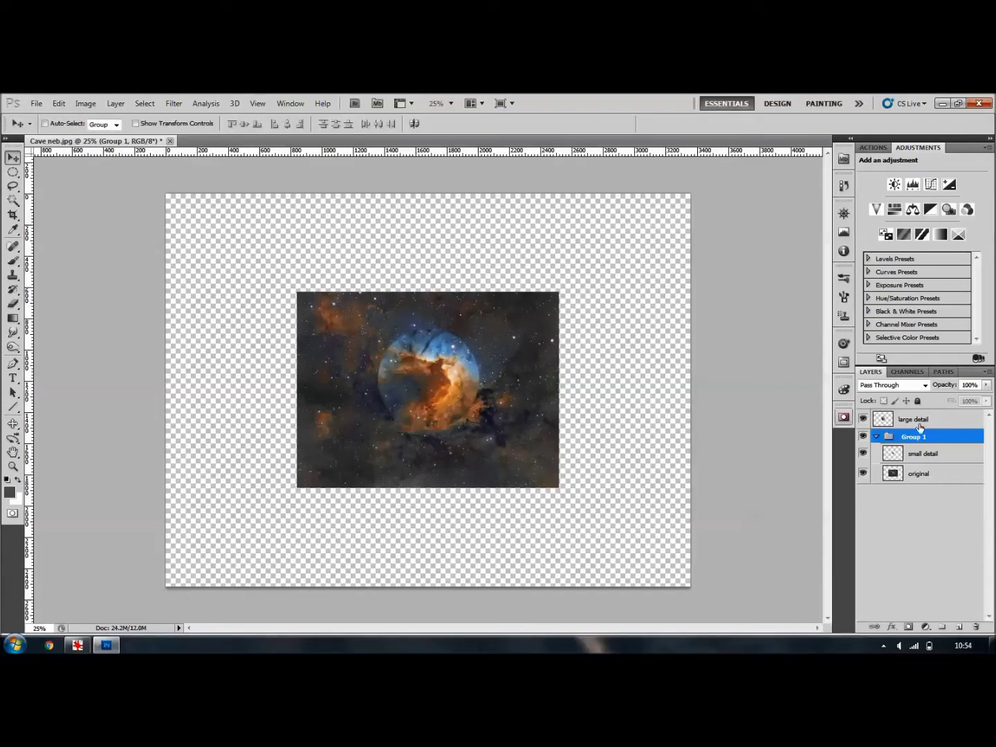
Move the large detail circle to the lower-left corner of the reduced nebula image
{"action": "left_click", "coordinate": [945, 420]}
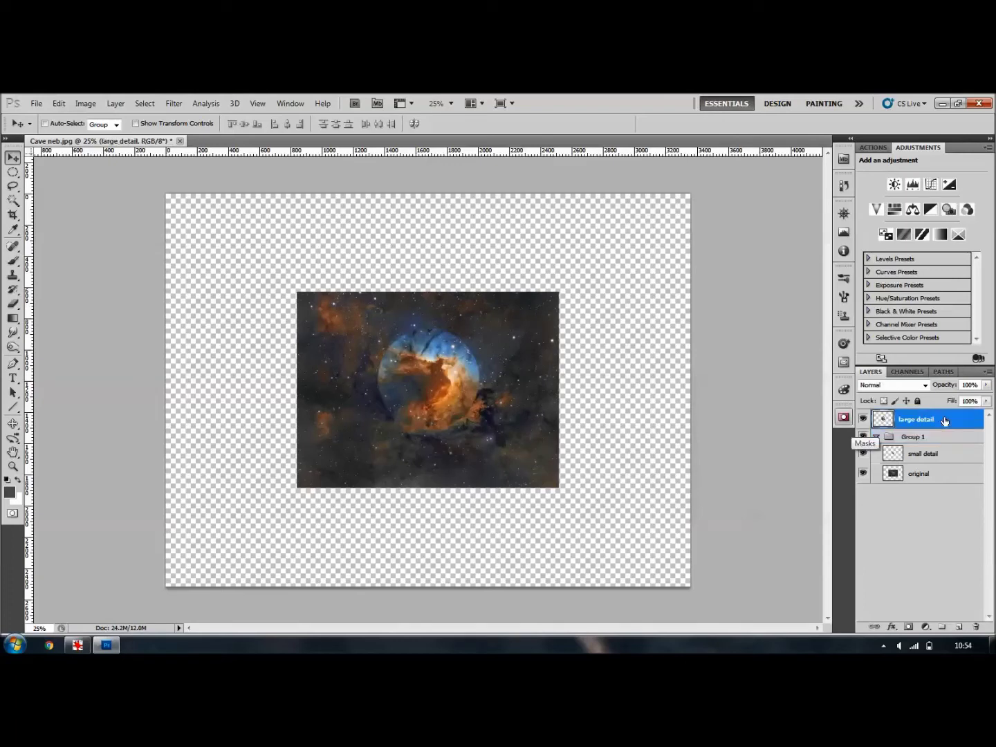
{"action": "left_click_drag", "start_coordinate": [389, 359], "coordinate": [364, 441]}
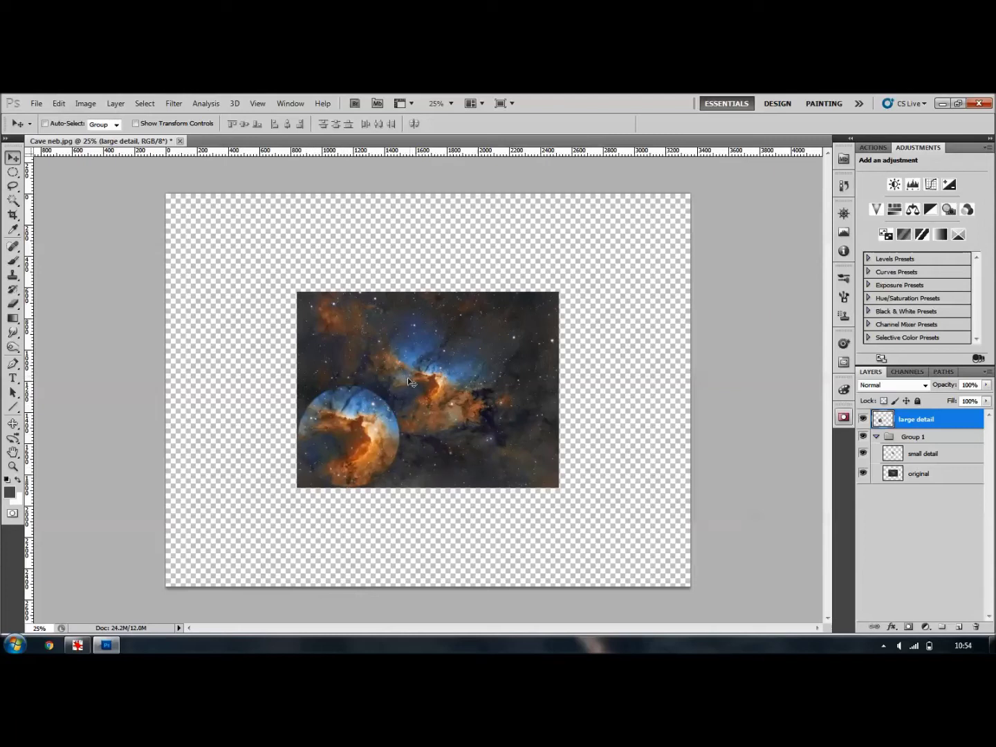
Add a Stroke layer style to the small detail layer with a solid orange ff9933 colour
{"action": "left_click", "coordinate": [948, 458]}
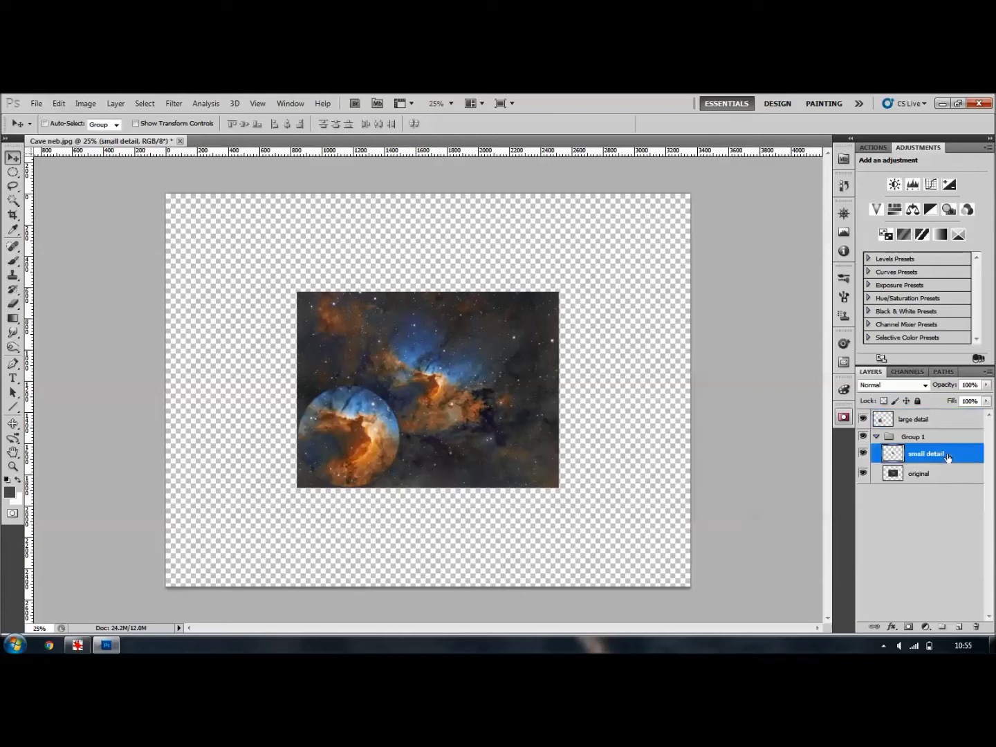
{"action": "double_click", "coordinate": [948, 458]}
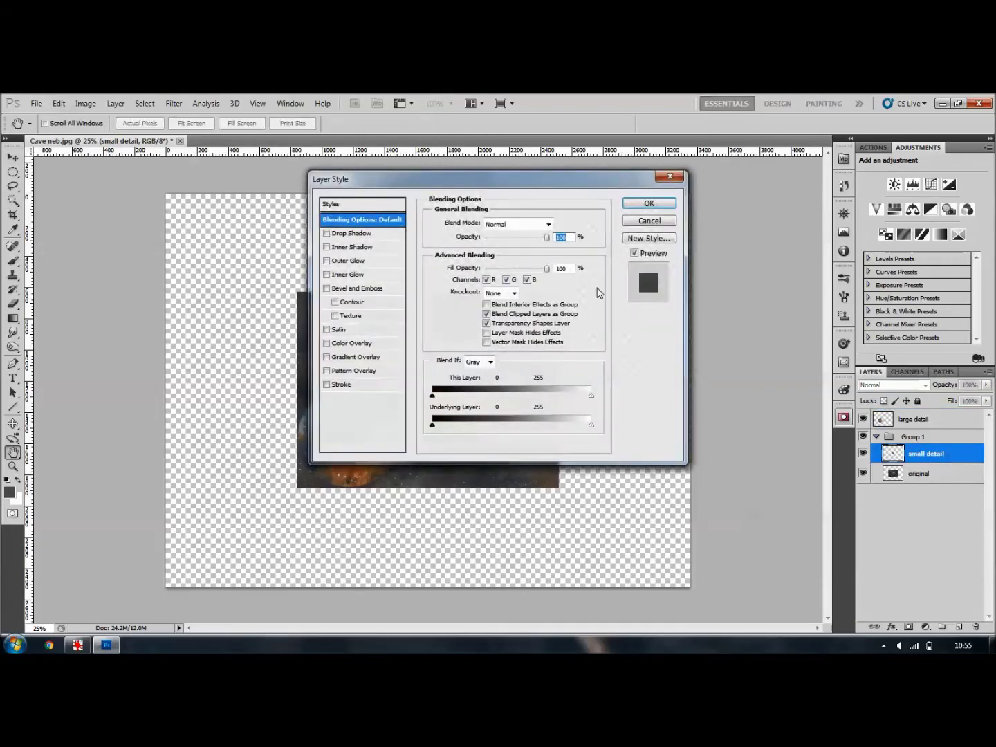
{"action": "left_click", "coordinate": [328, 386]}
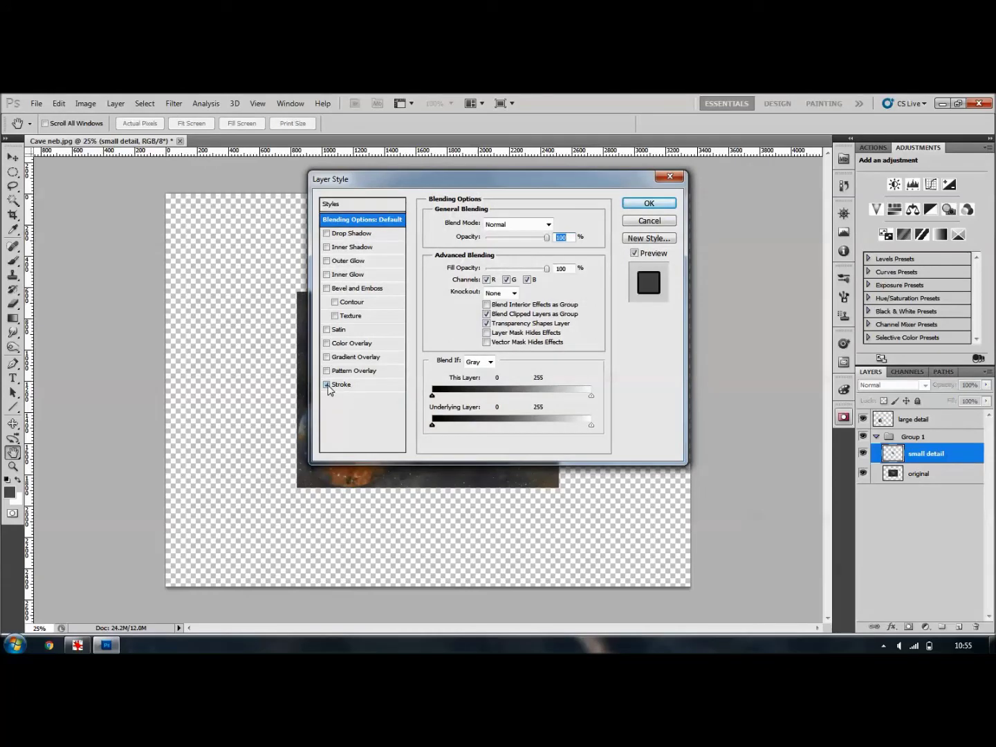
{"action": "left_click", "coordinate": [340, 386]}
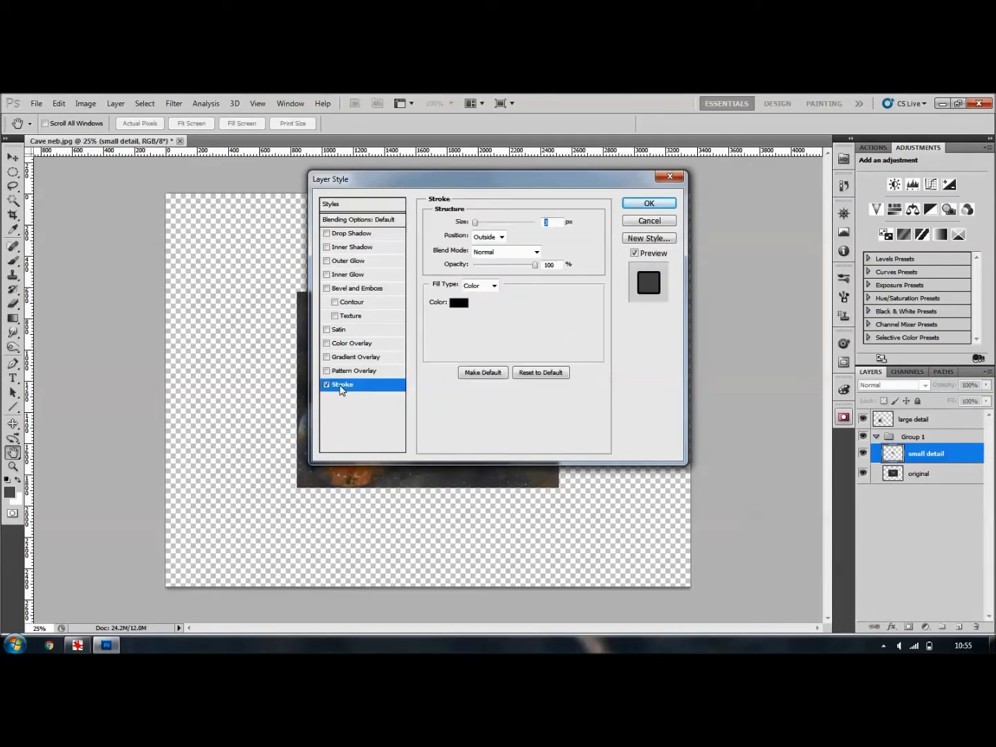
{"action": "left_click", "coordinate": [494, 285]}
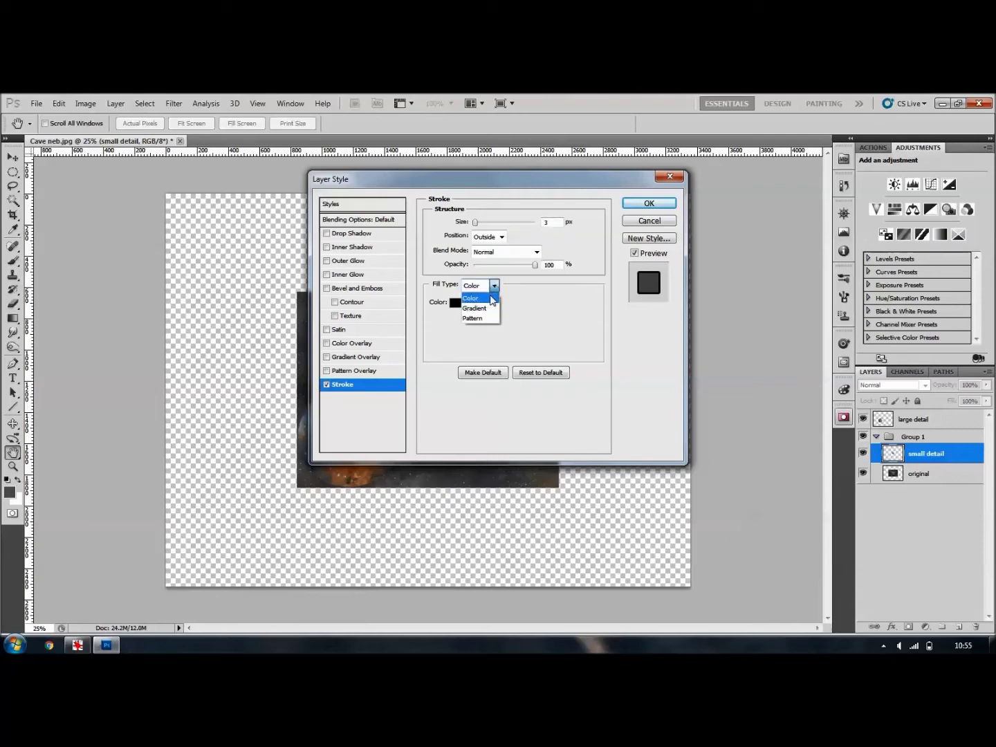
{"action": "left_click", "coordinate": [477, 297]}
{"action": "left_click", "coordinate": [455, 303]}
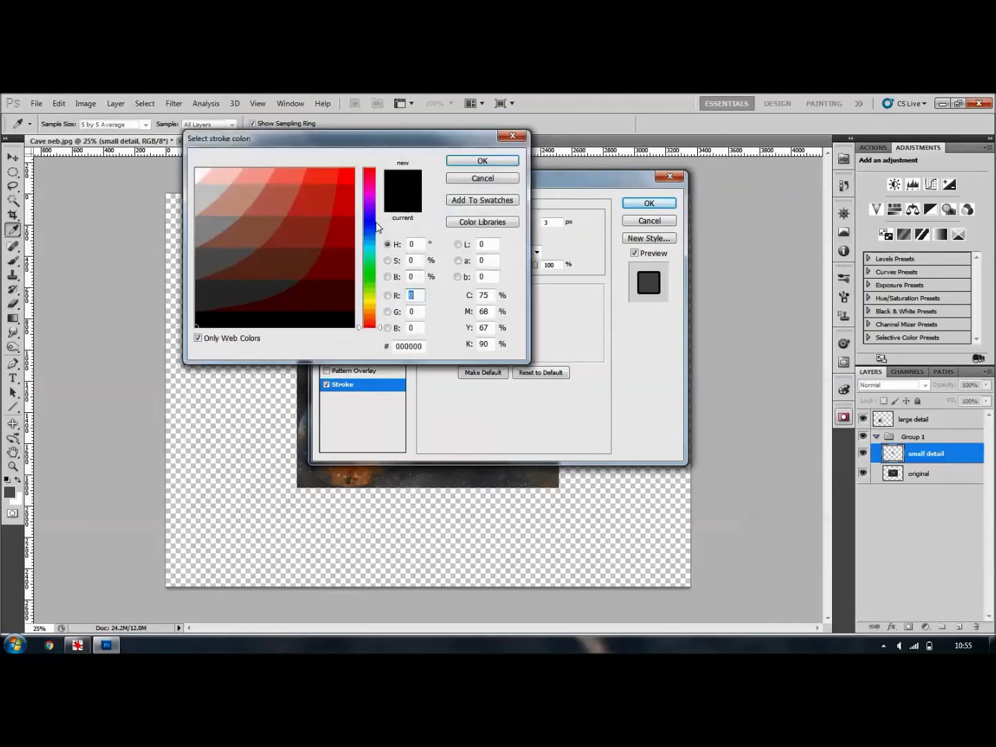
{"action": "left_click", "coordinate": [371, 312]}
{"action": "left_click", "coordinate": [327, 178]}
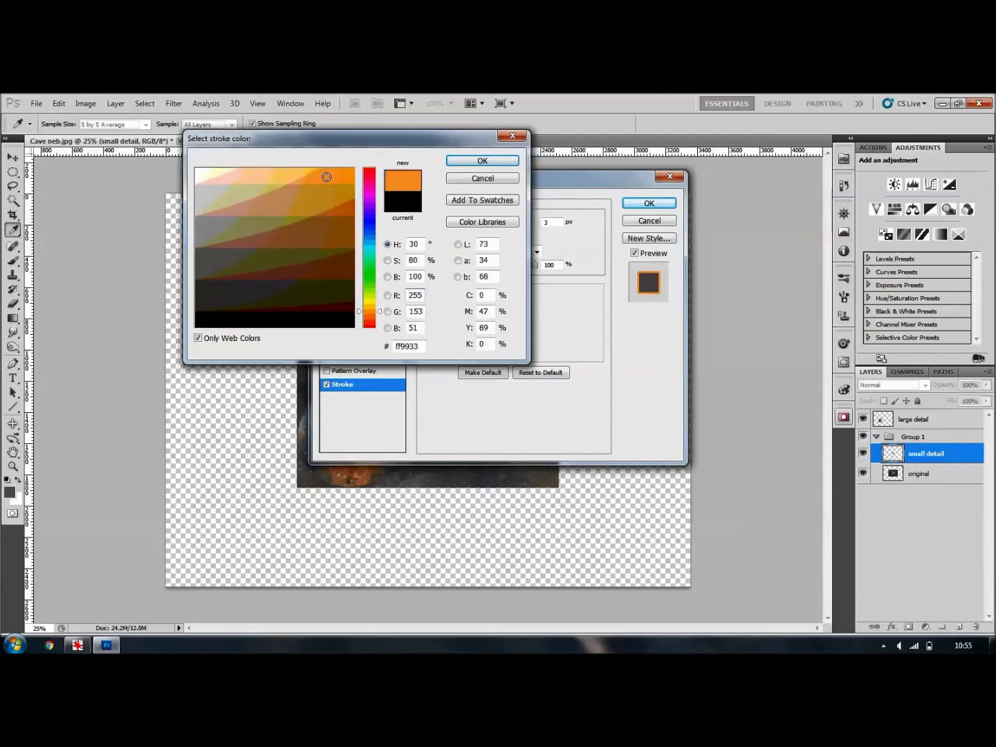
{"action": "mouse_move", "coordinate": [413, 134]}
{"action": "left_mouse_down"}
{"action": "mouse_move", "coordinate": [256, 124]}
{"action": "mouse_move", "coordinate": [237, 103]}
{"action": "left_mouse_up"}
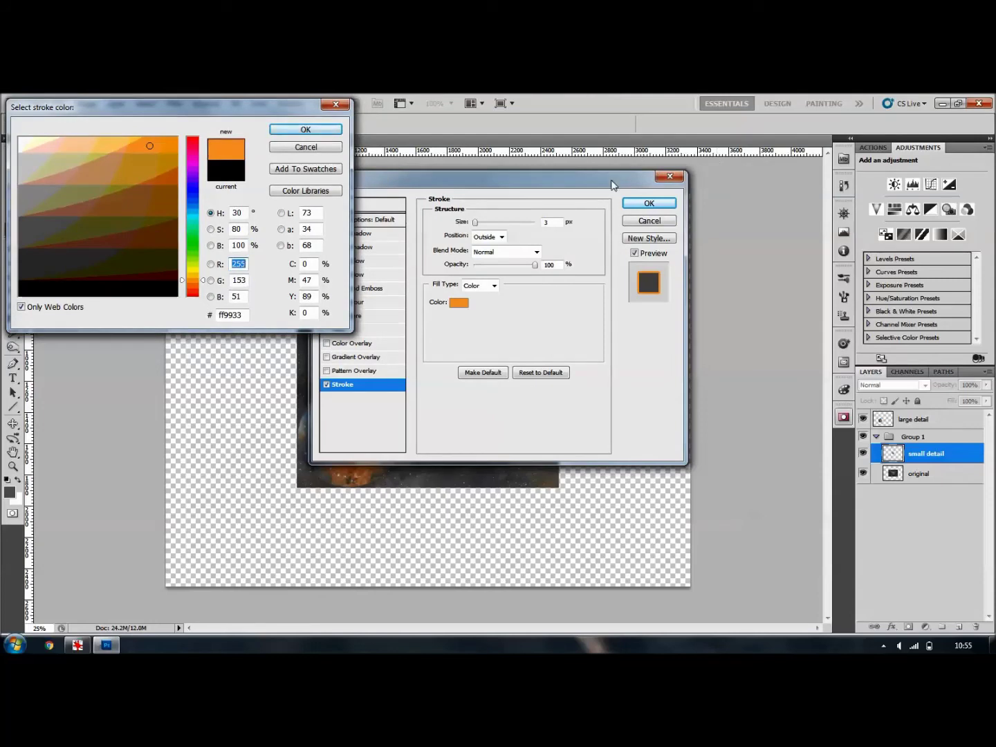
{"action": "left_click", "coordinate": [314, 131]}
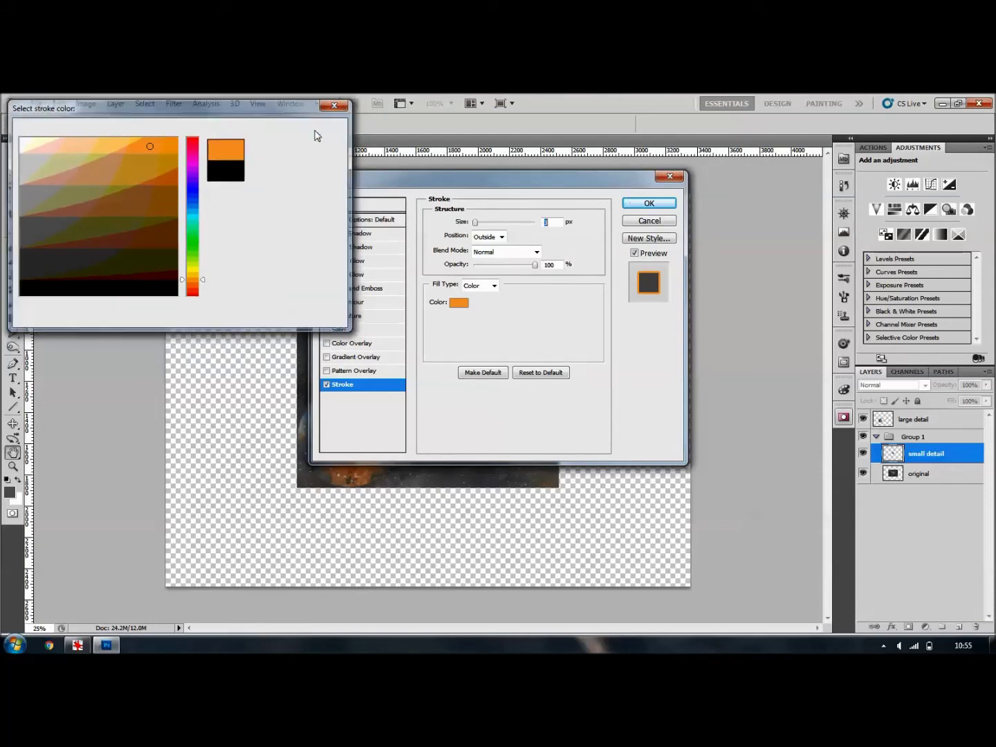
Thicken the small detail circle's outside stroke slightly, keeping it a thin ring, and apply the layer style
{"action": "left_click_drag", "start_coordinate": [550, 179], "coordinate": [763, 128]}
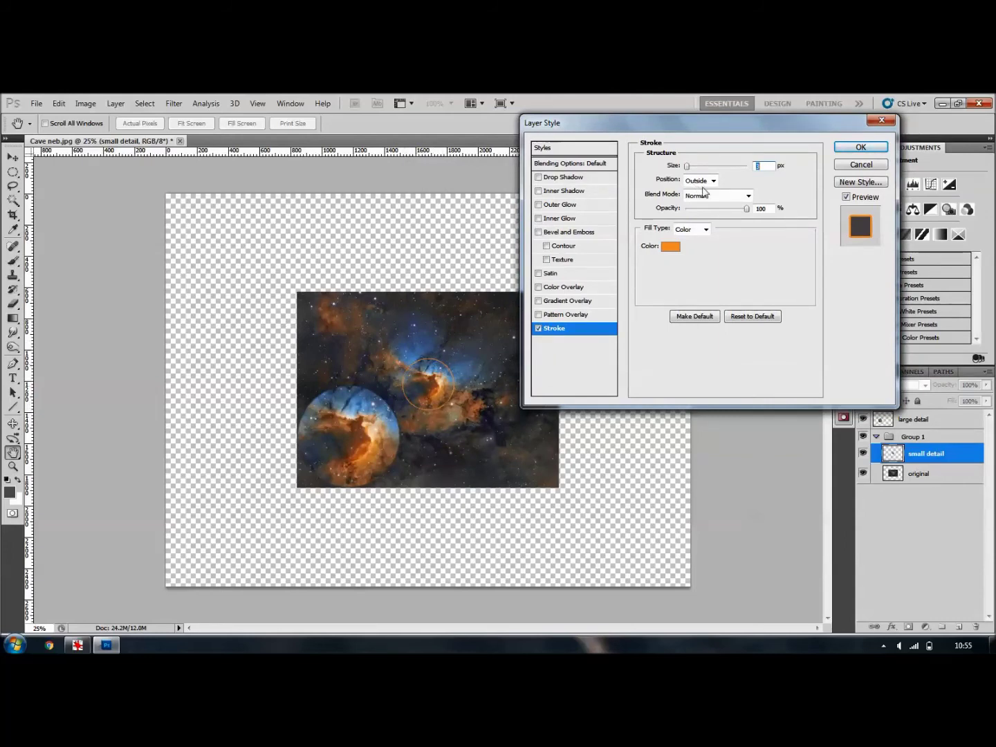
{"action": "left_click_drag", "start_coordinate": [688, 166], "coordinate": [706, 169]}
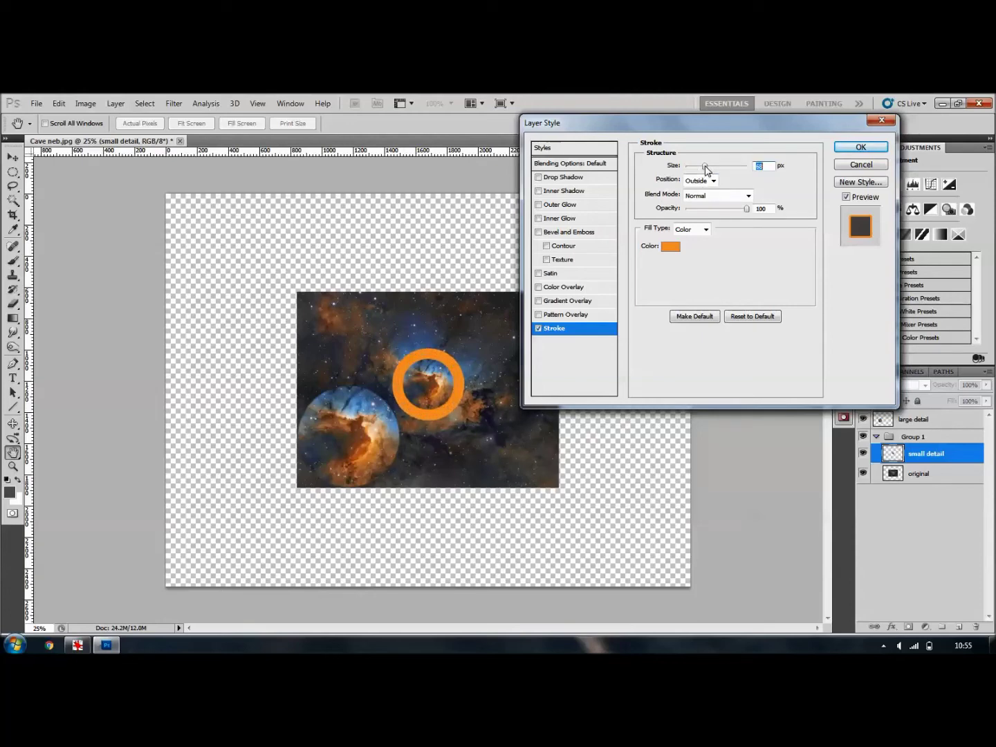
{"action": "left_click_drag", "start_coordinate": [707, 171], "coordinate": [689, 170]}
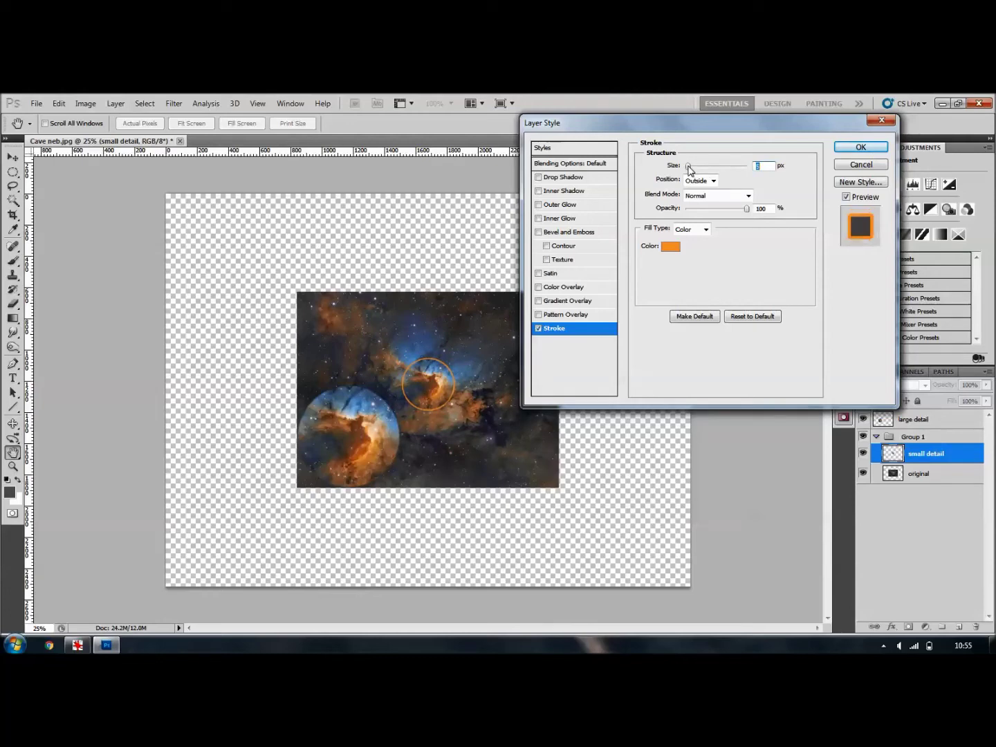
{"action": "left_click", "coordinate": [863, 147]}
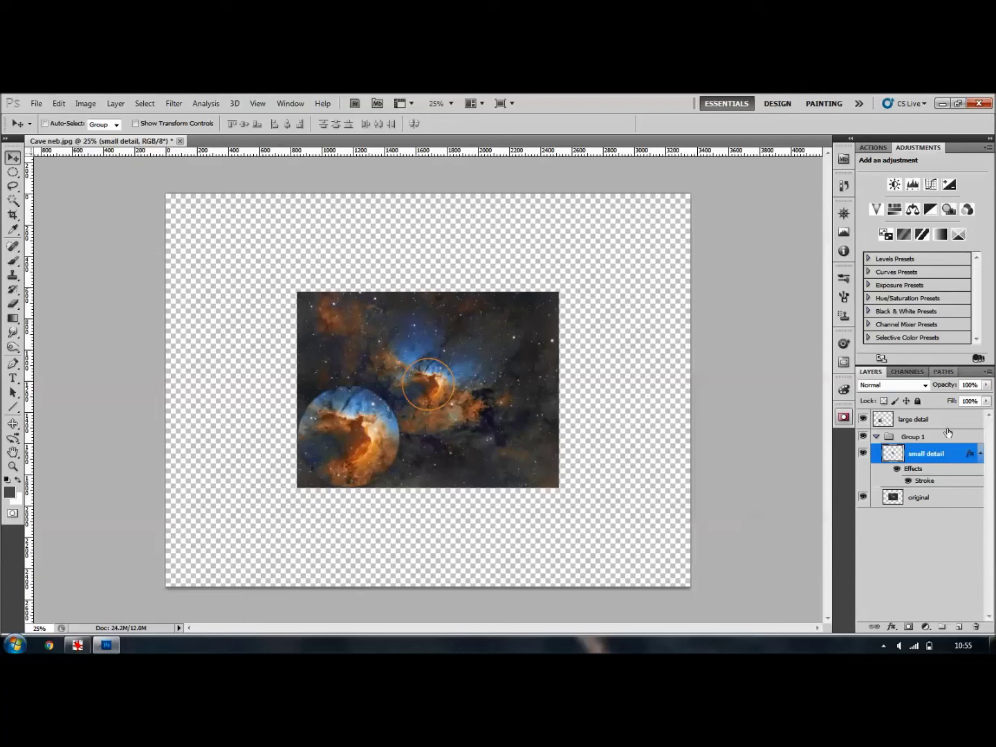
Copy the small detail layer's stroke style and paste it onto the large detail layer
{"action": "right_click", "coordinate": [944, 459]}
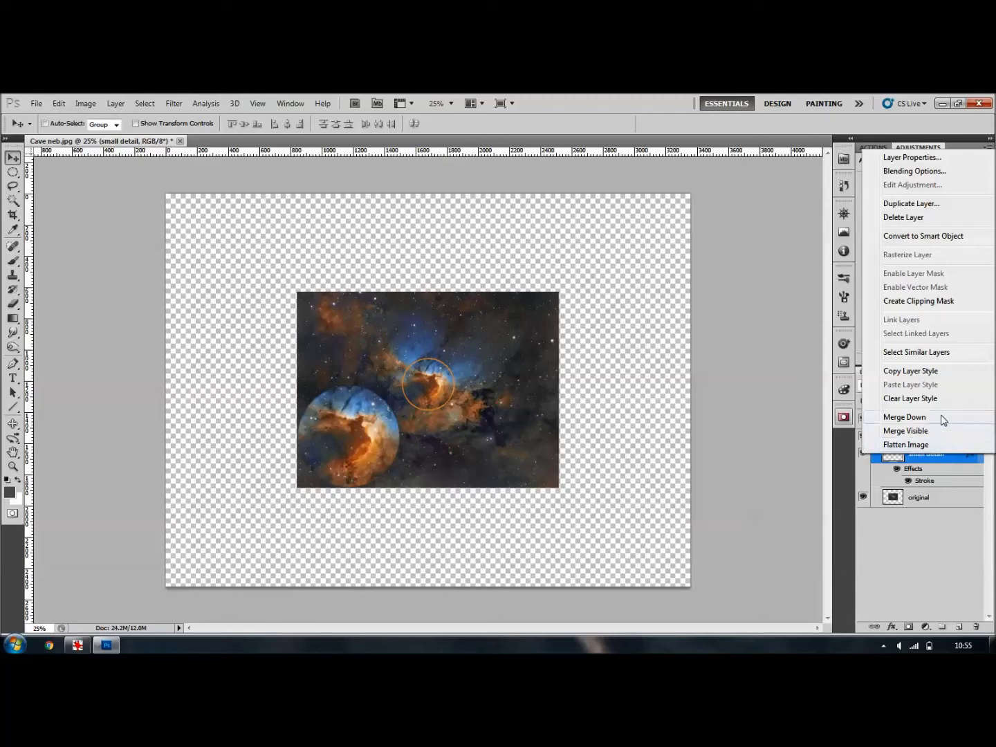
{"action": "left_click", "coordinate": [936, 372]}
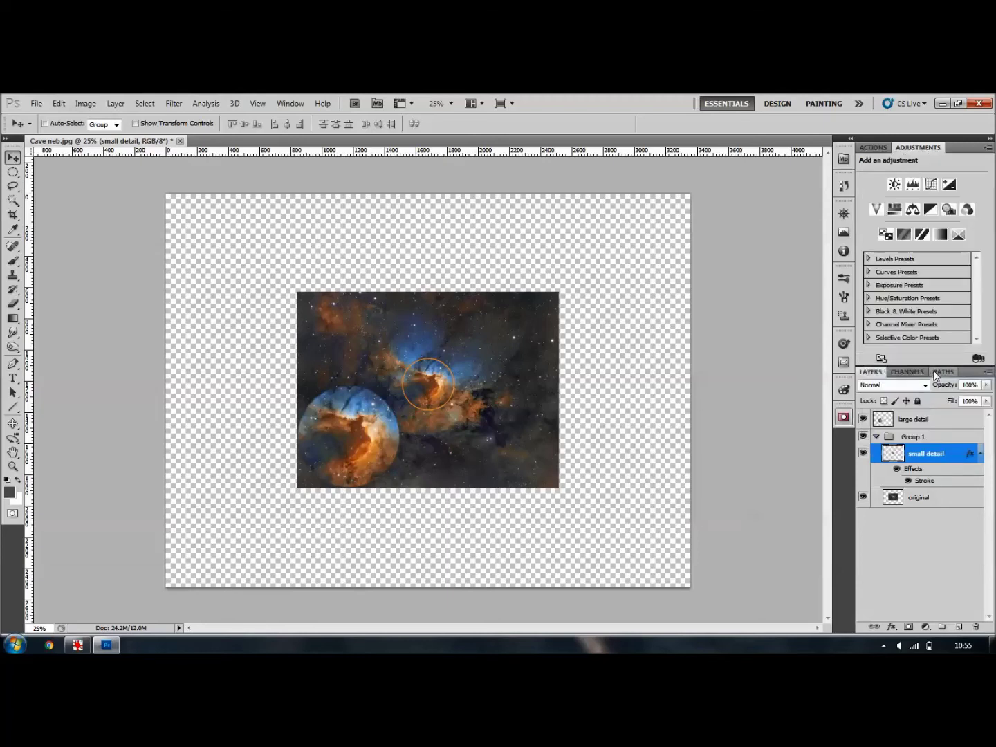
{"action": "left_click", "coordinate": [954, 420]}
{"action": "right_click", "coordinate": [954, 418]}
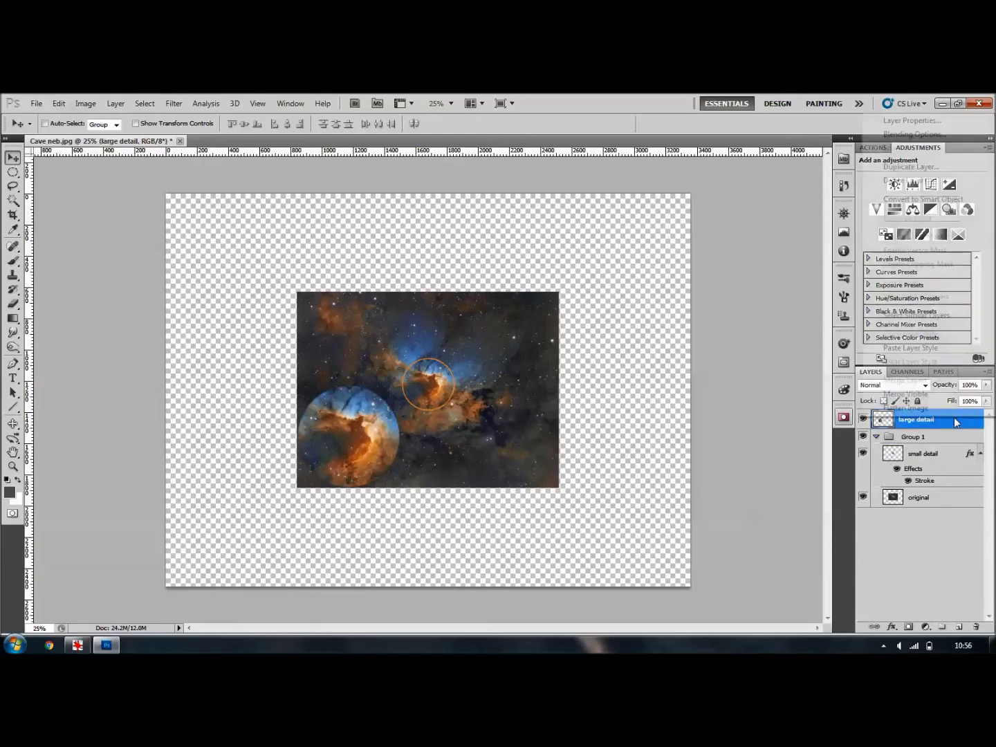
{"action": "left_click", "coordinate": [923, 348]}
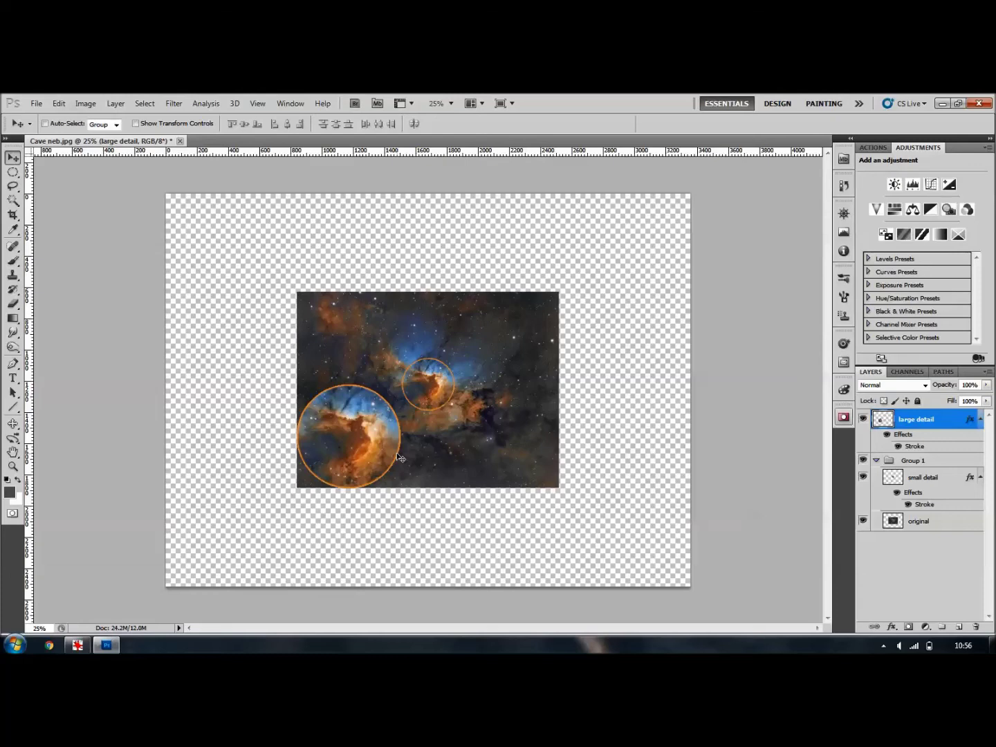
Activate the Line tool and set its shape style to No Style
{"action": "key", "text": "ctrl+plus"}
{"action": "key", "text": "ctrl+plus"}
{"action": "key", "text": "ctrl+plus"}
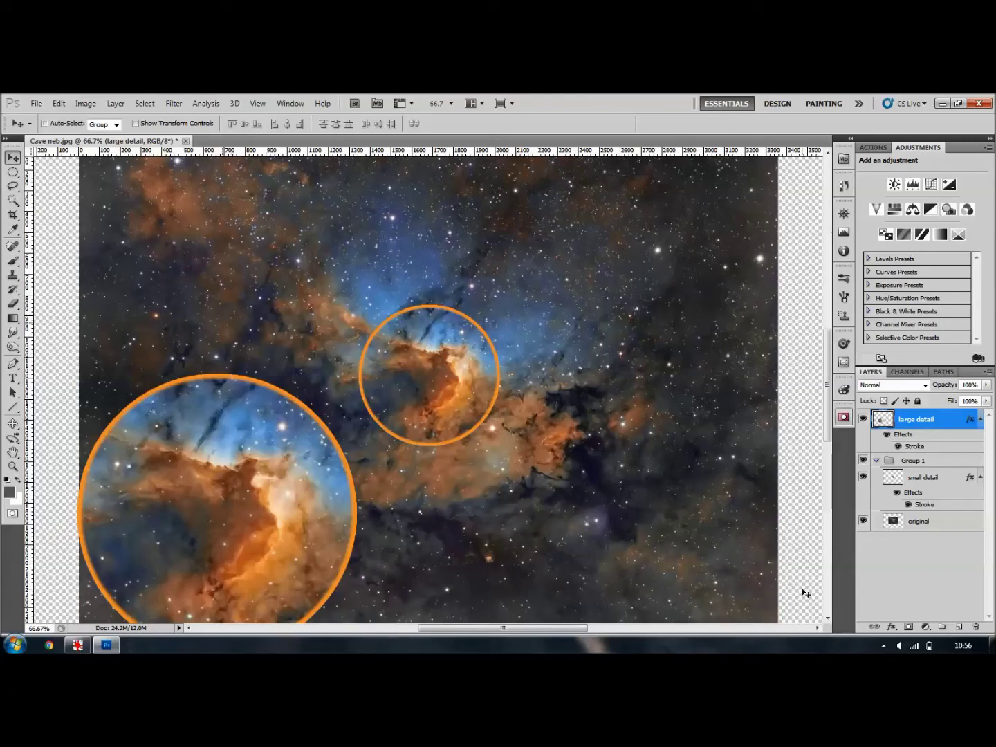
{"action": "left_click", "coordinate": [14, 409]}
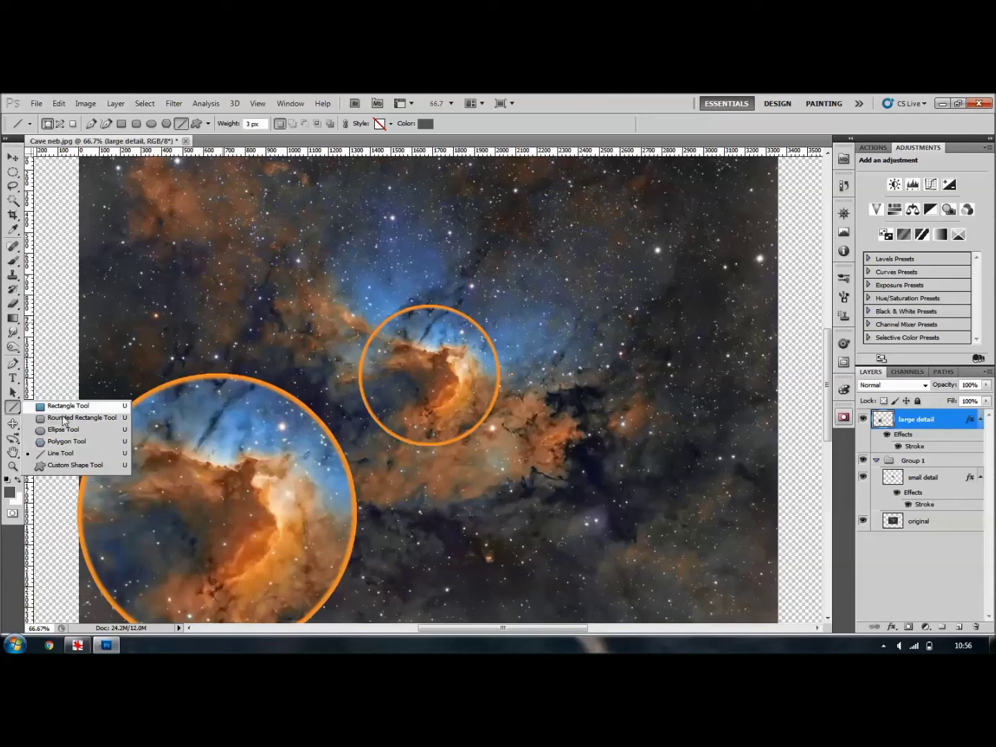
{"action": "left_click", "coordinate": [63, 456]}
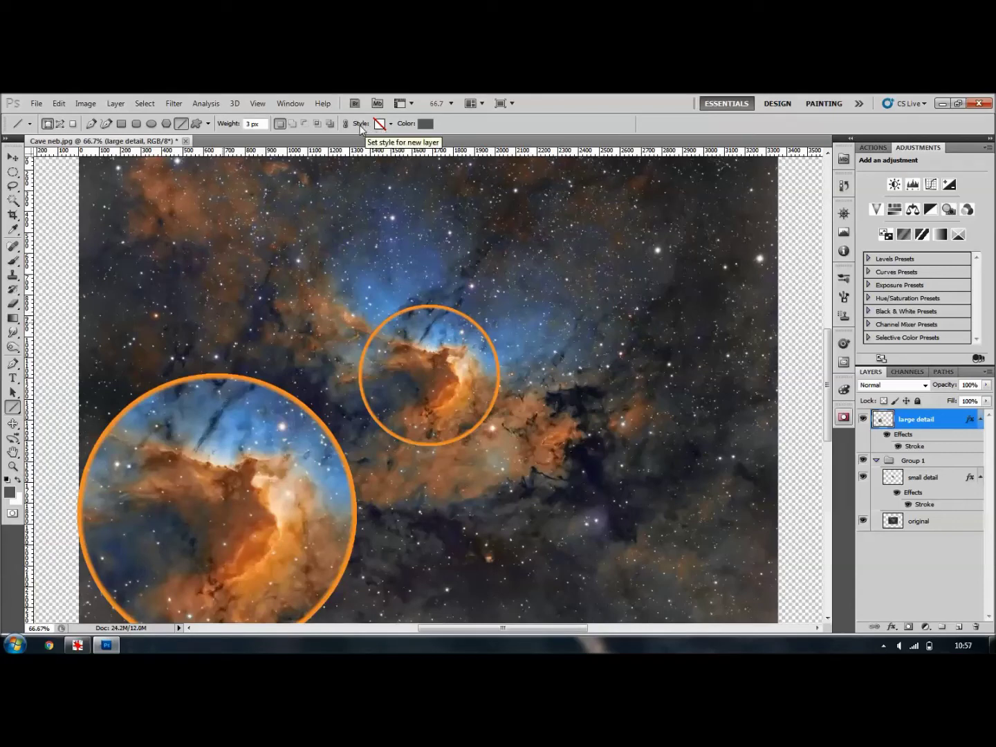
{"action": "left_click", "coordinate": [391, 123]}
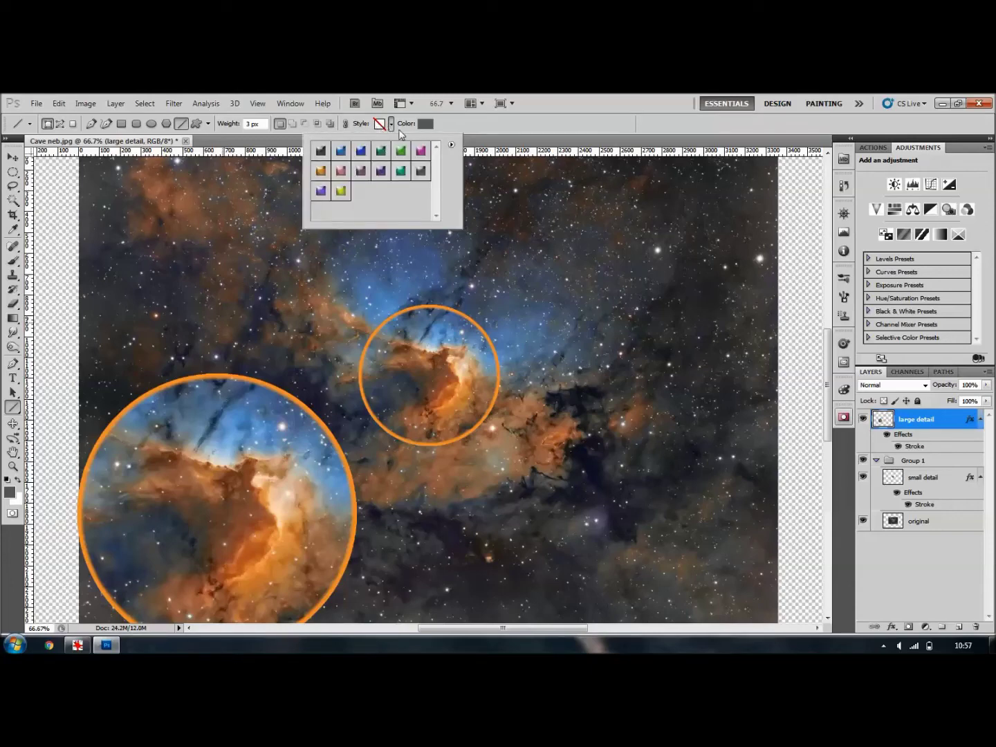
{"action": "left_click", "coordinate": [452, 145]}
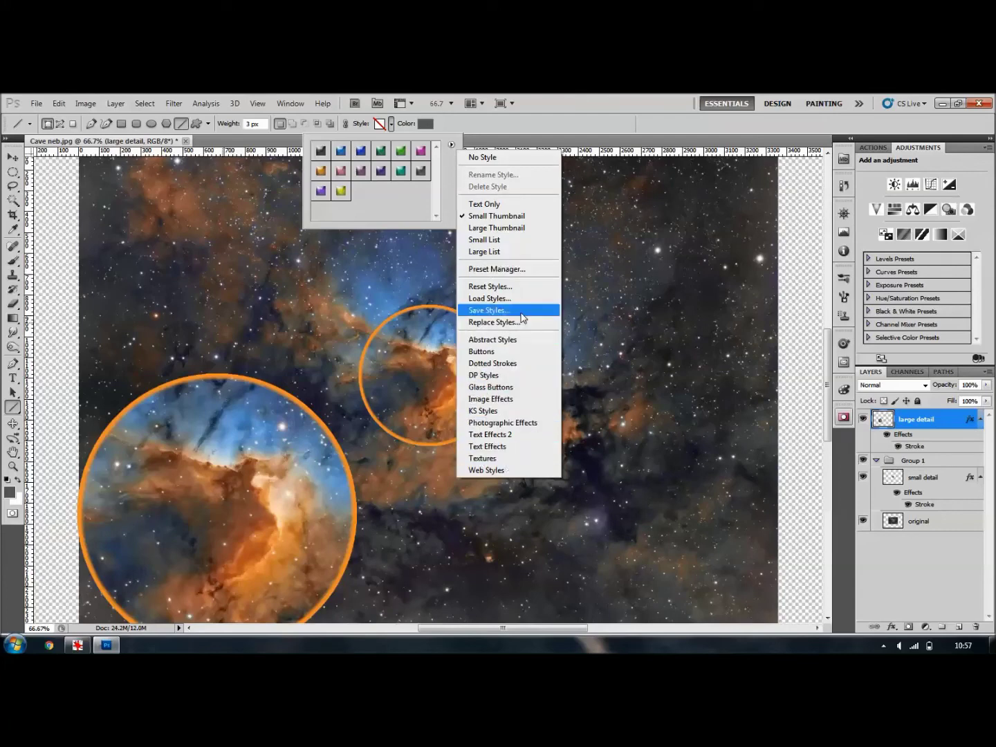
{"action": "left_click", "coordinate": [487, 159]}
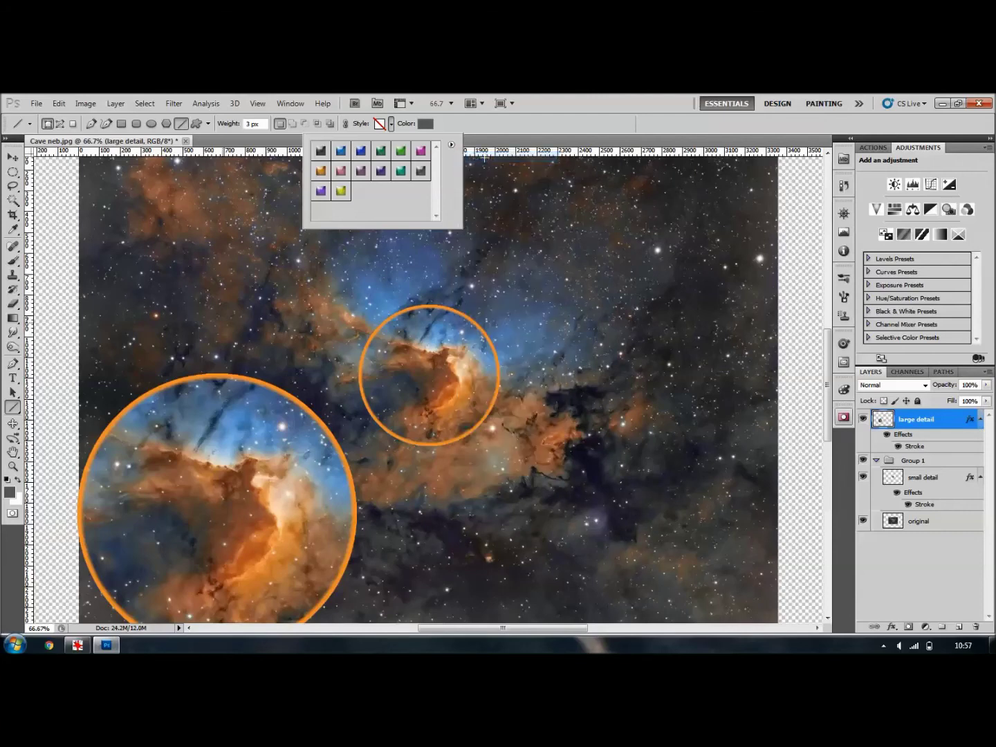
{"action": "left_click", "coordinate": [382, 125]}
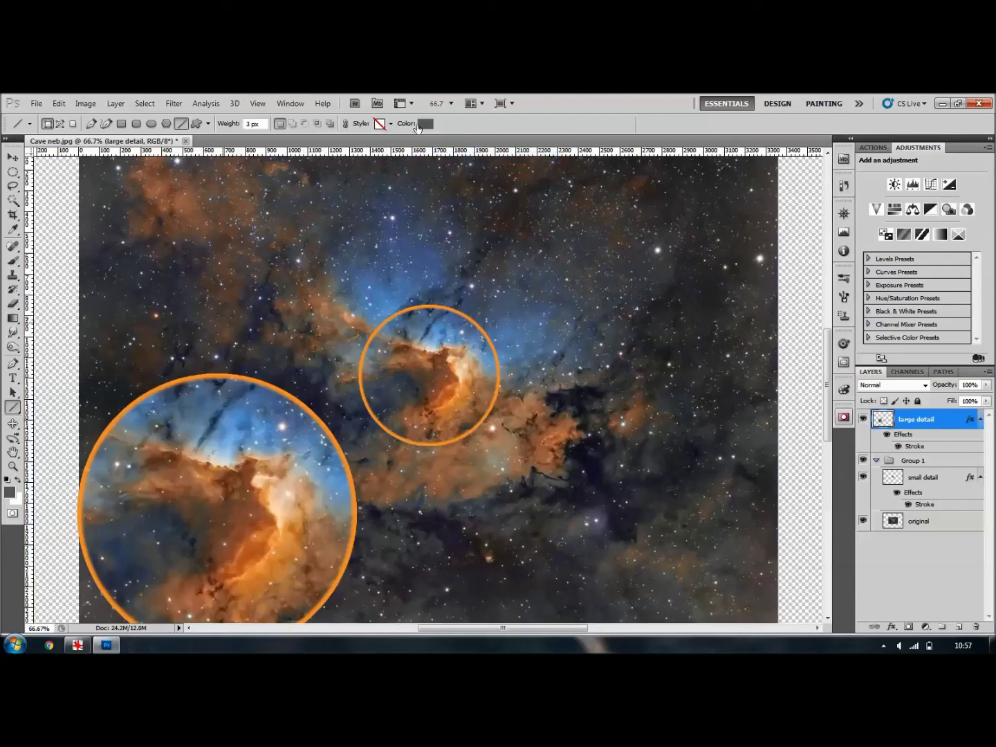
Set the line colour to yellow-orange ffcc00
{"action": "left_click", "coordinate": [426, 125]}
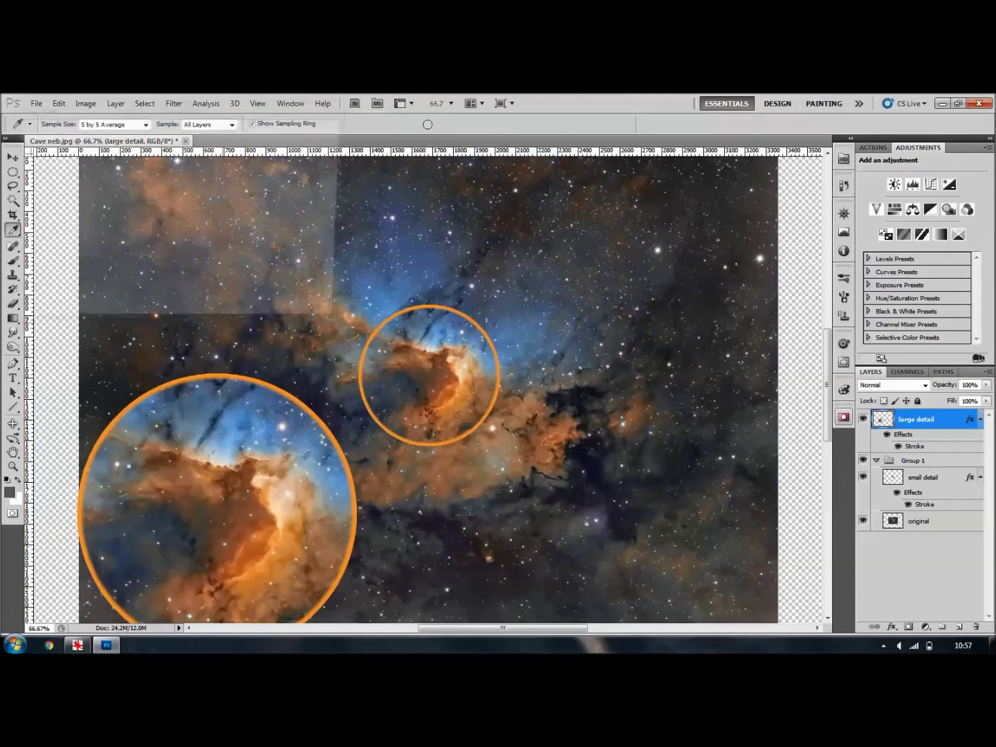
{"action": "left_click_drag", "start_coordinate": [196, 280], "coordinate": [192, 285]}
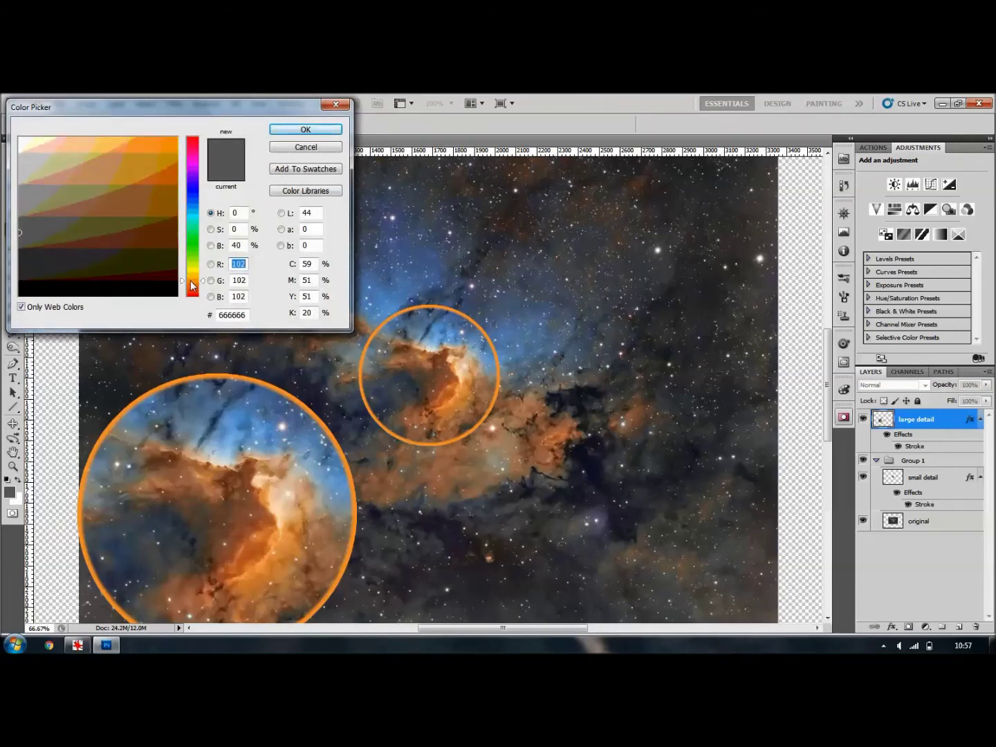
{"action": "left_click", "coordinate": [162, 148]}
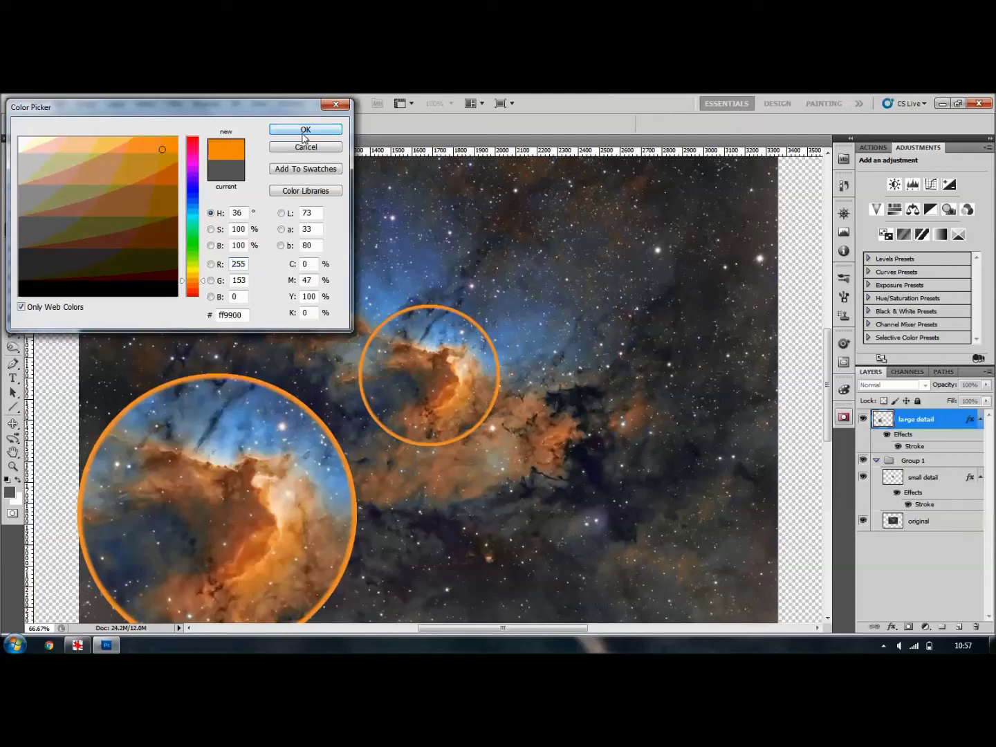
{"action": "left_click", "coordinate": [194, 277]}
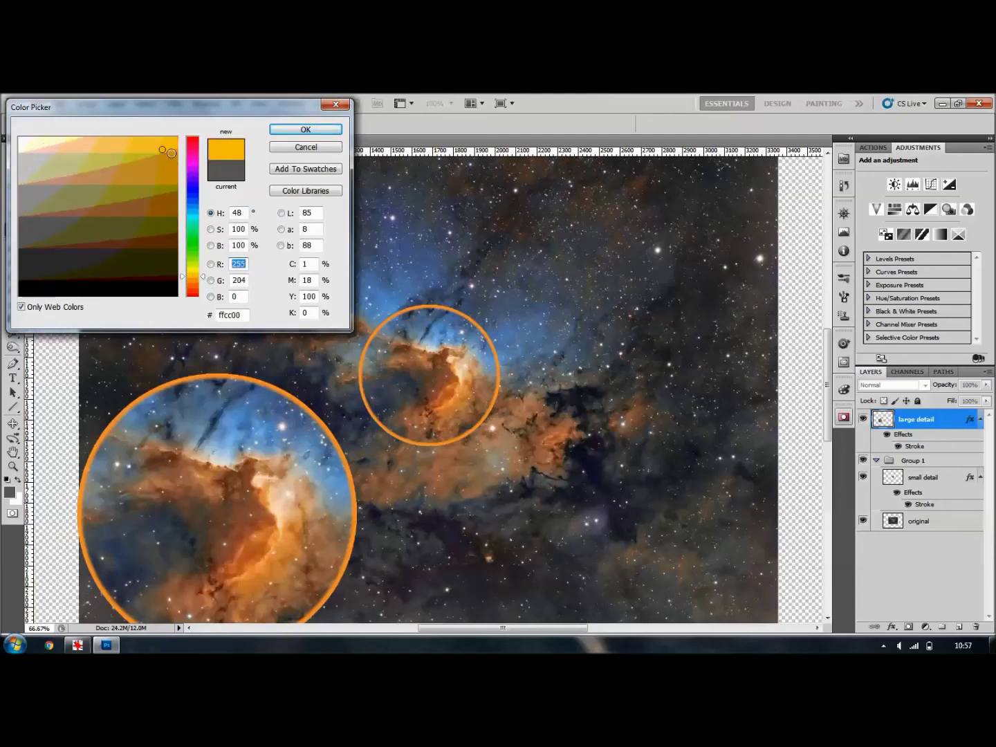
{"action": "left_click", "coordinate": [294, 133]}
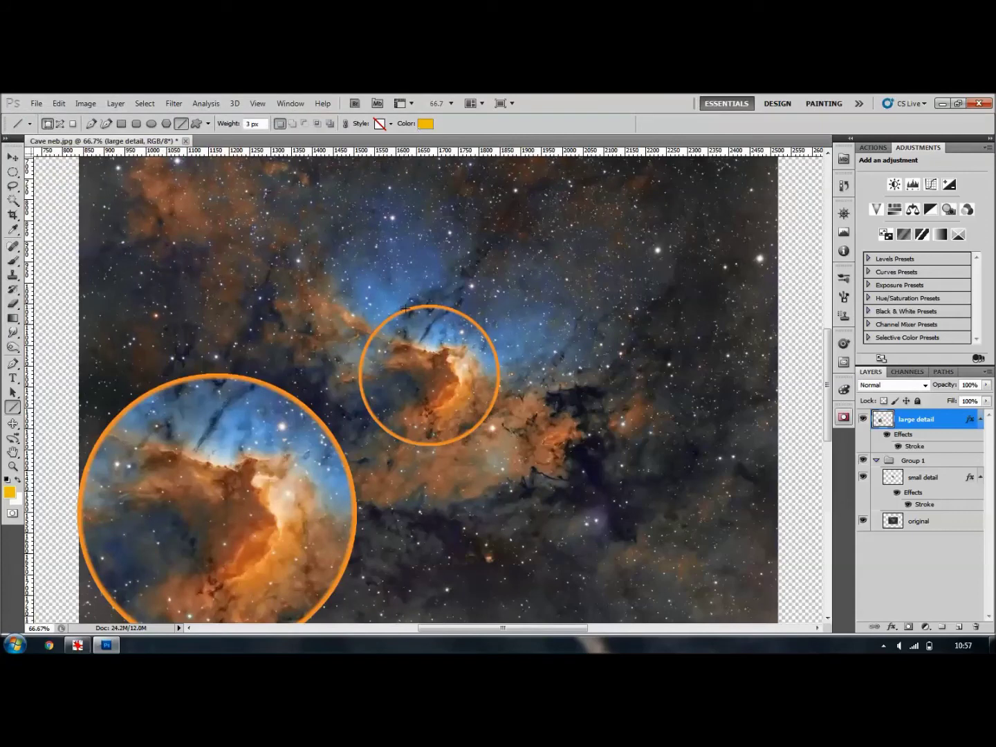
Draw two 3 px tangent lines joining the small detail circle to the large one, along their upper-left and lower-right sides
{"action": "left_click_drag", "start_coordinate": [407, 309], "coordinate": [183, 379]}
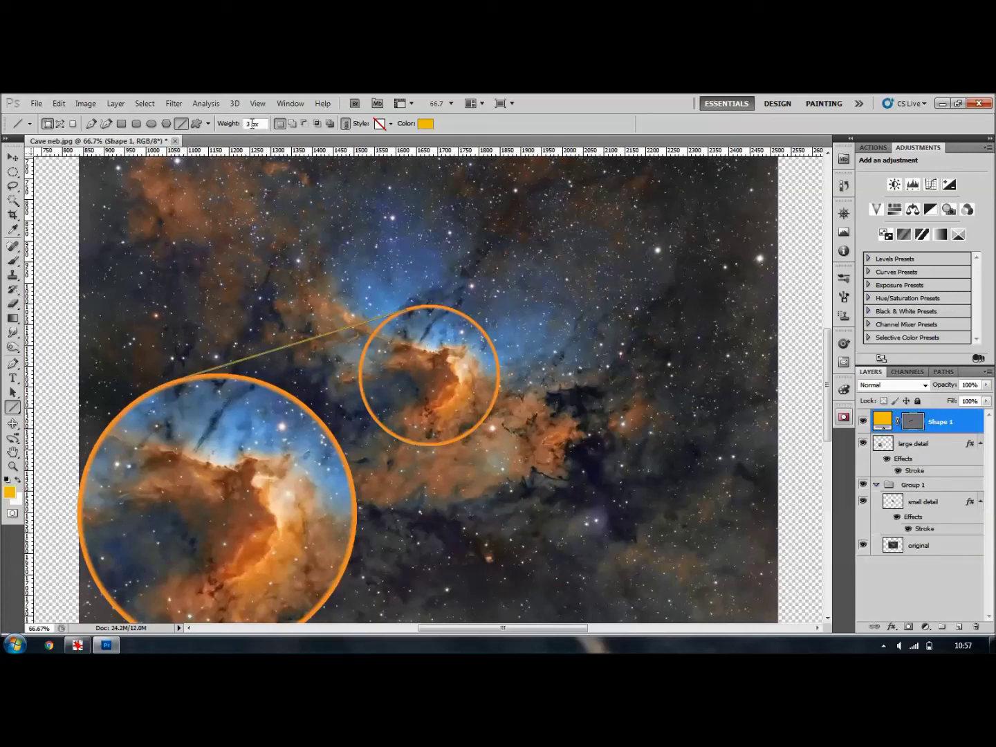
{"action": "left_click_drag", "start_coordinate": [487, 414], "coordinate": [331, 591]}
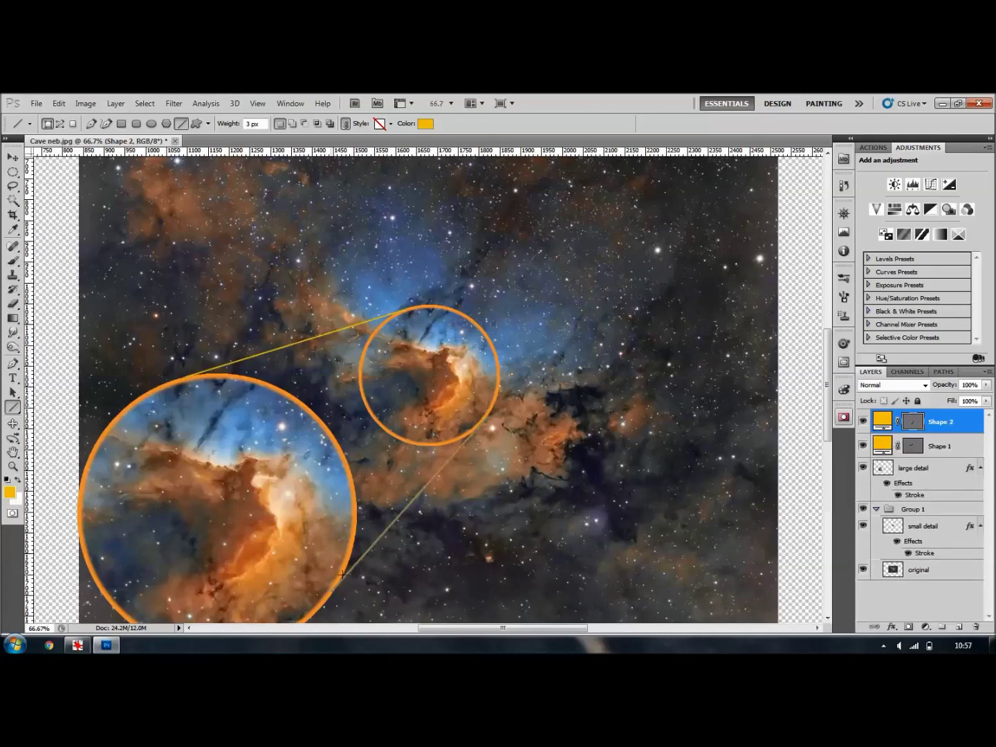
{"action": "left_click", "coordinate": [940, 601]}
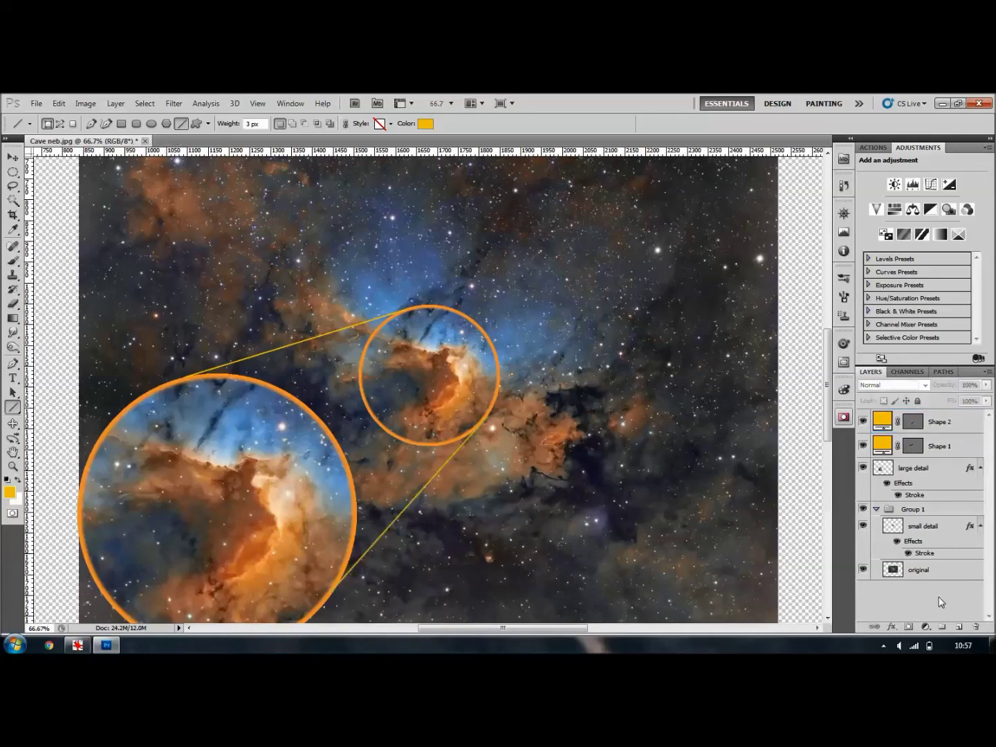
Crop the canvas to the edges of the reduced nebula image, removing the transparent surround
{"action": "key", "text": "ctrl+minus"}
{"action": "key", "text": "ctrl+minus"}
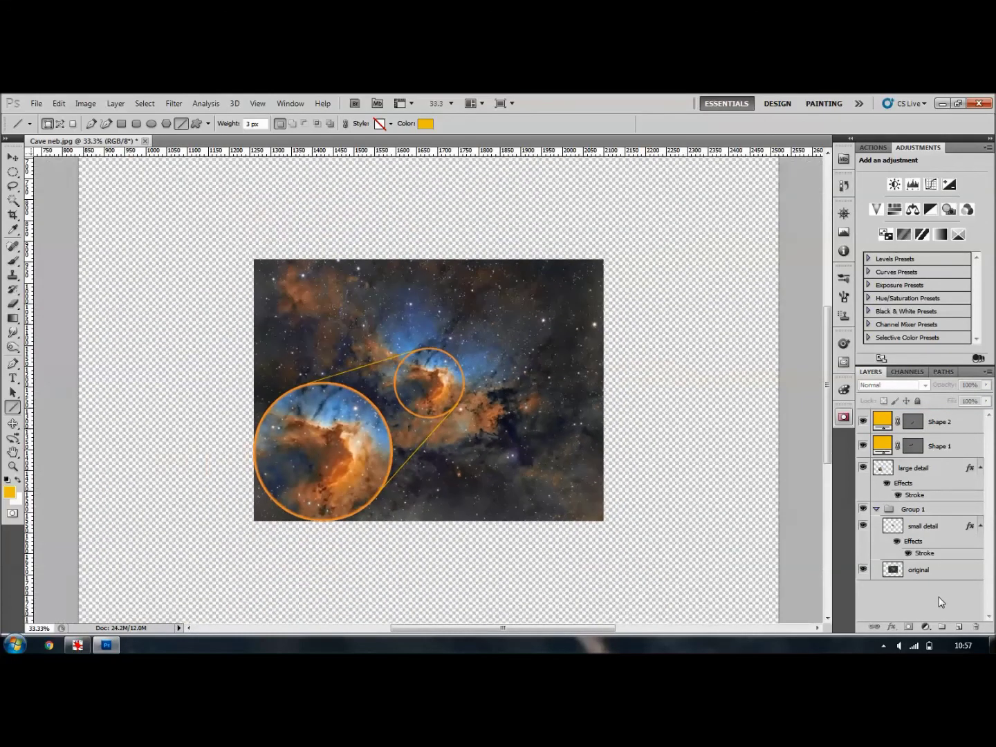
{"action": "key", "text": "c"}
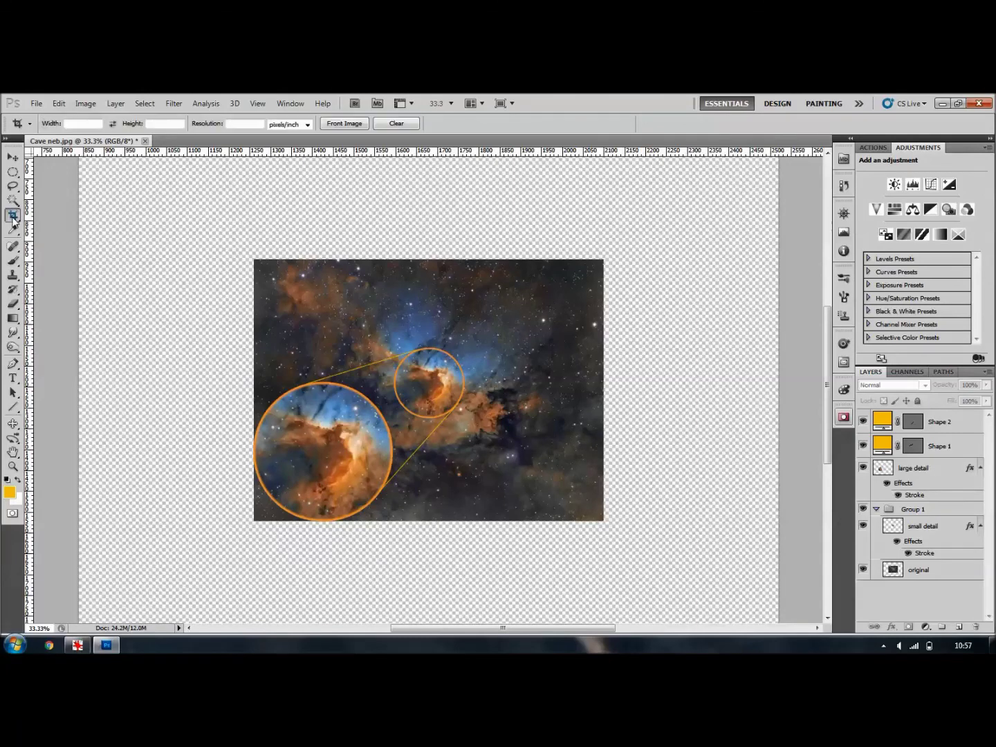
{"action": "left_click_drag", "start_coordinate": [254, 259], "coordinate": [603, 521]}
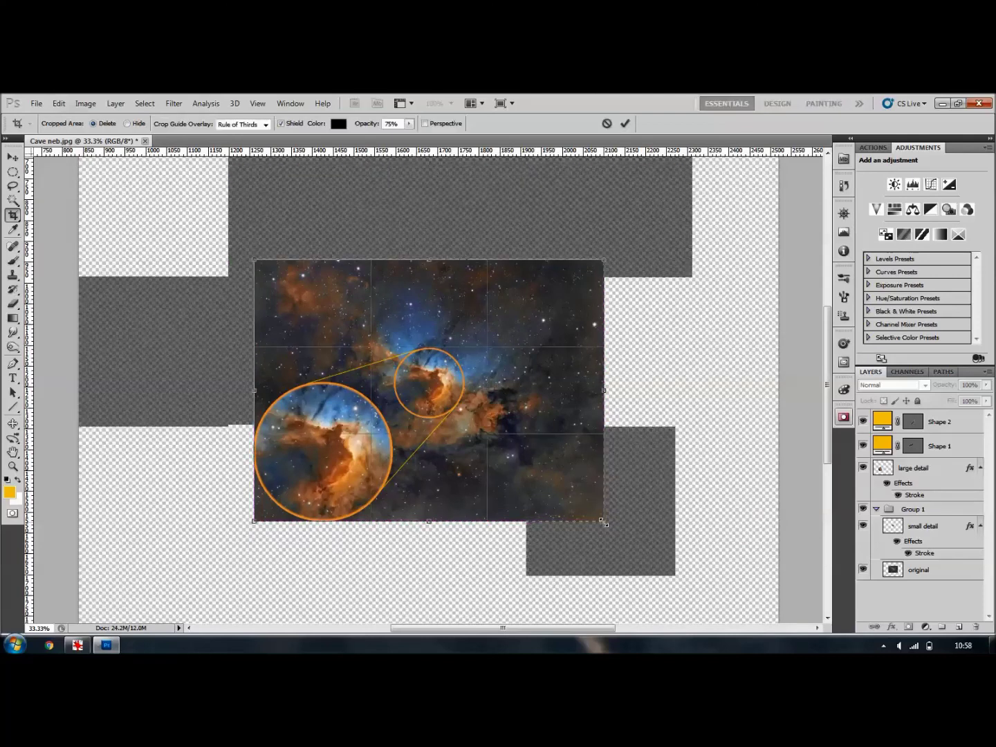
{"action": "key", "text": "Return"}
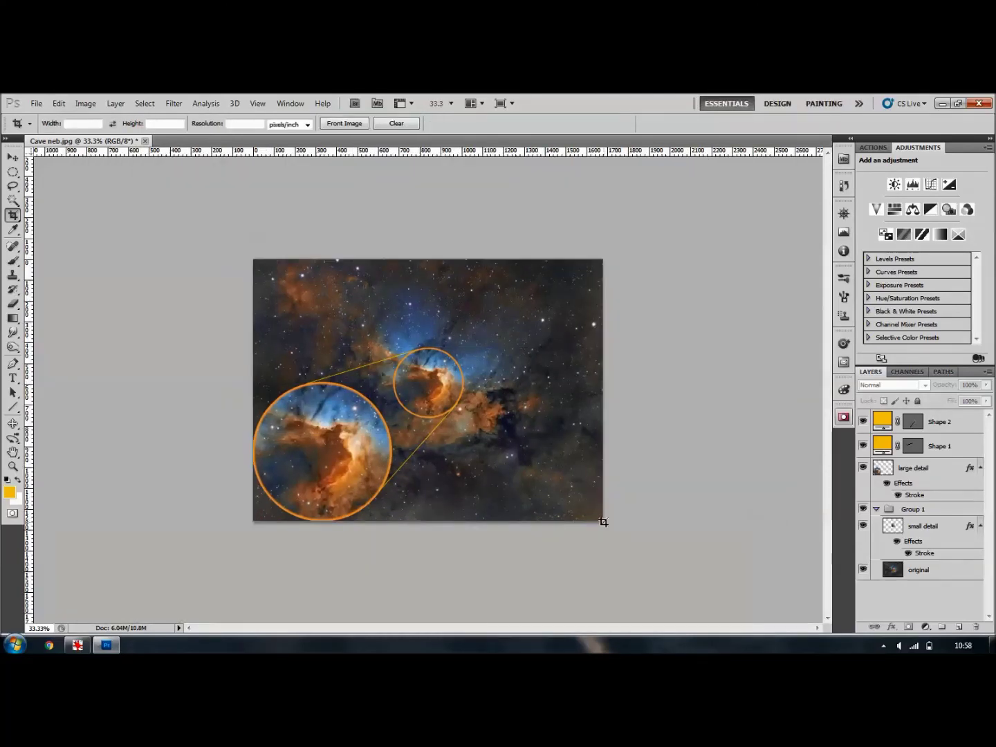
Flatten the image into a single background layer
{"action": "key", "text": "ctrl+0"}
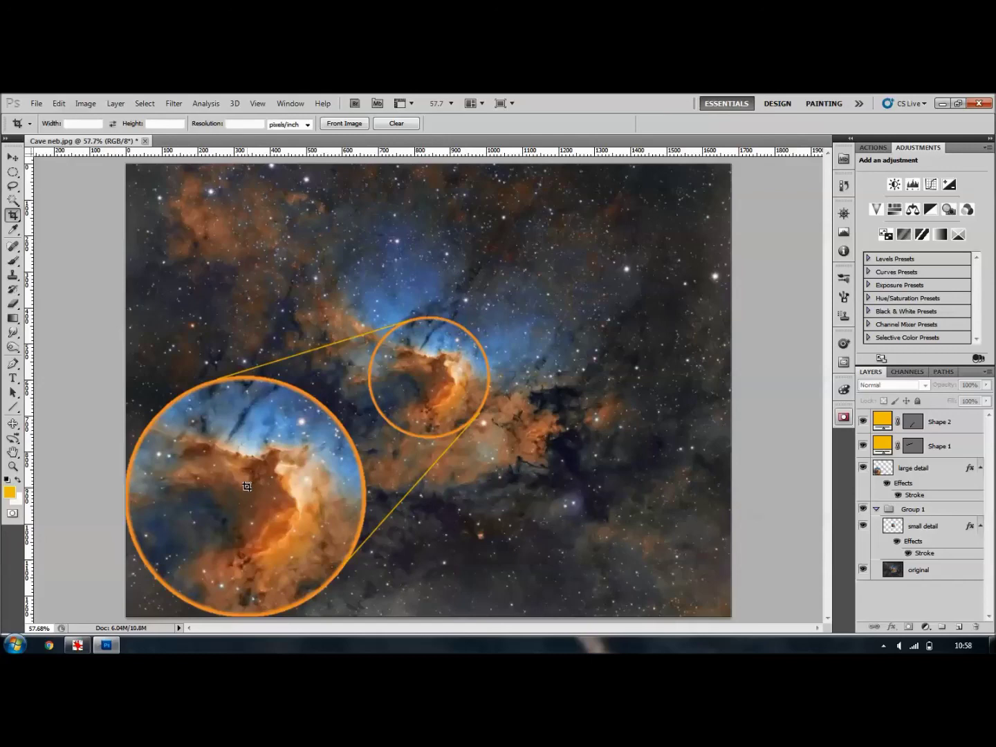
{"action": "key", "text": "ctrl+minus"}
{"action": "key", "text": "ctrl+minus"}
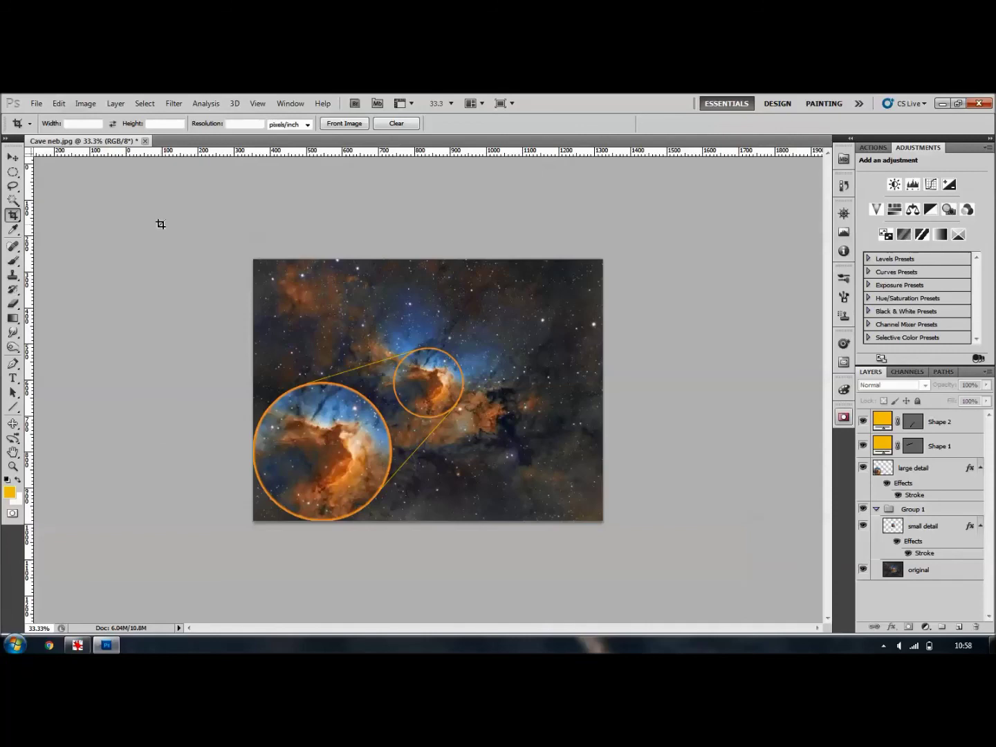
{"action": "left_click", "coordinate": [88, 105]}
{"action": "mouse_move", "coordinate": [115, 104]}
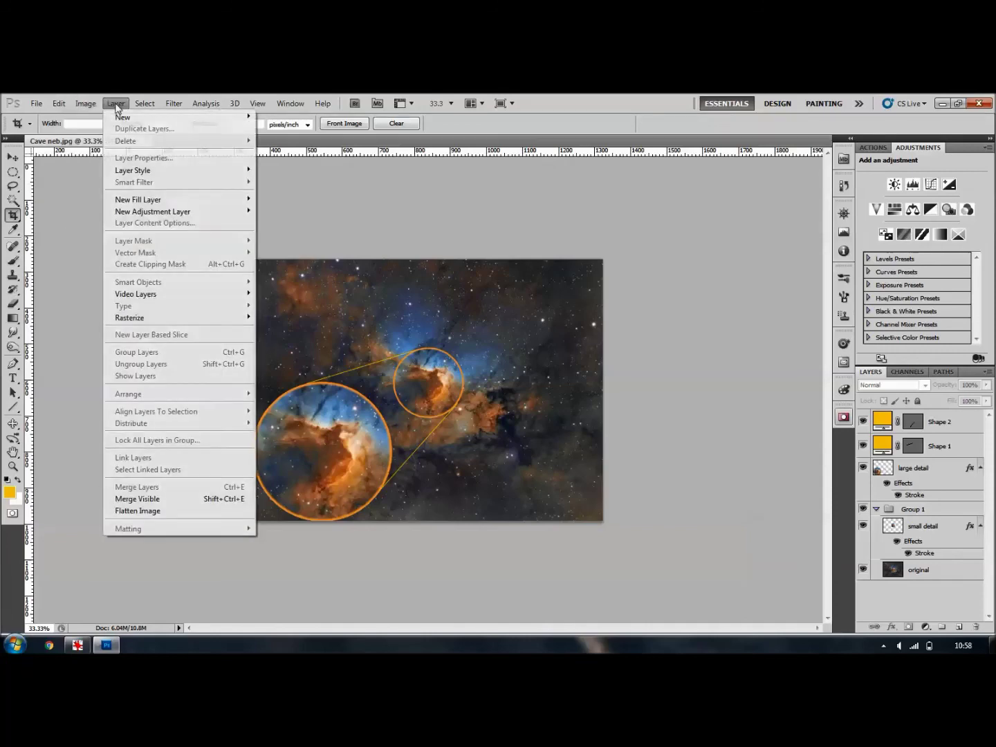
{"action": "left_click", "coordinate": [126, 511]}
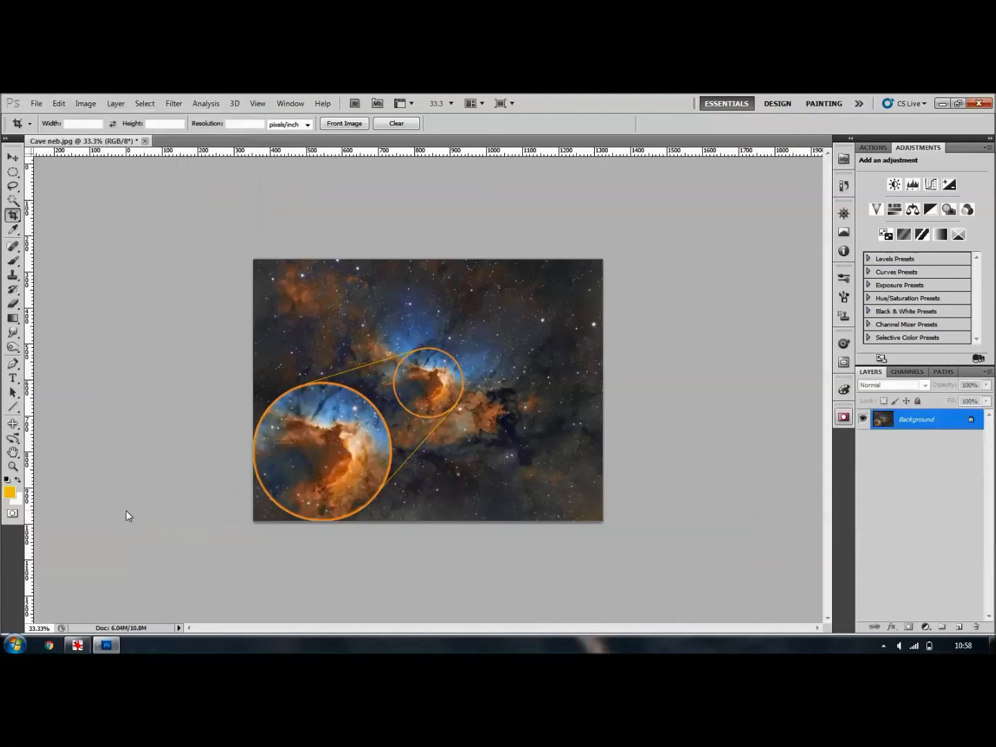